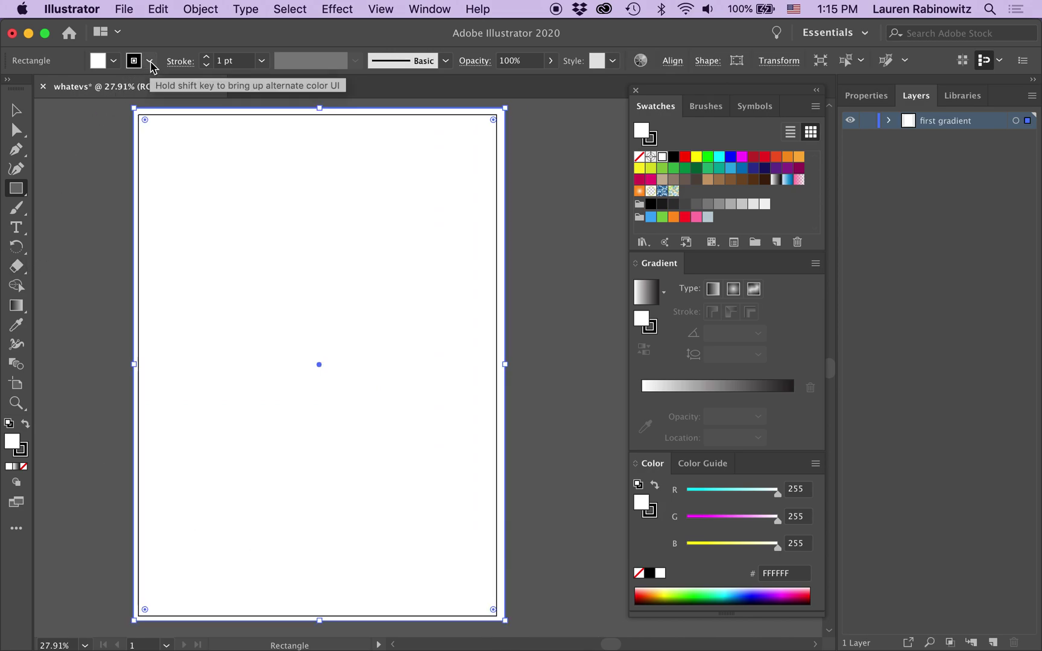
# Remove the stroke from the white rectangle covering the artboard.
pyautogui.click(428, 9)
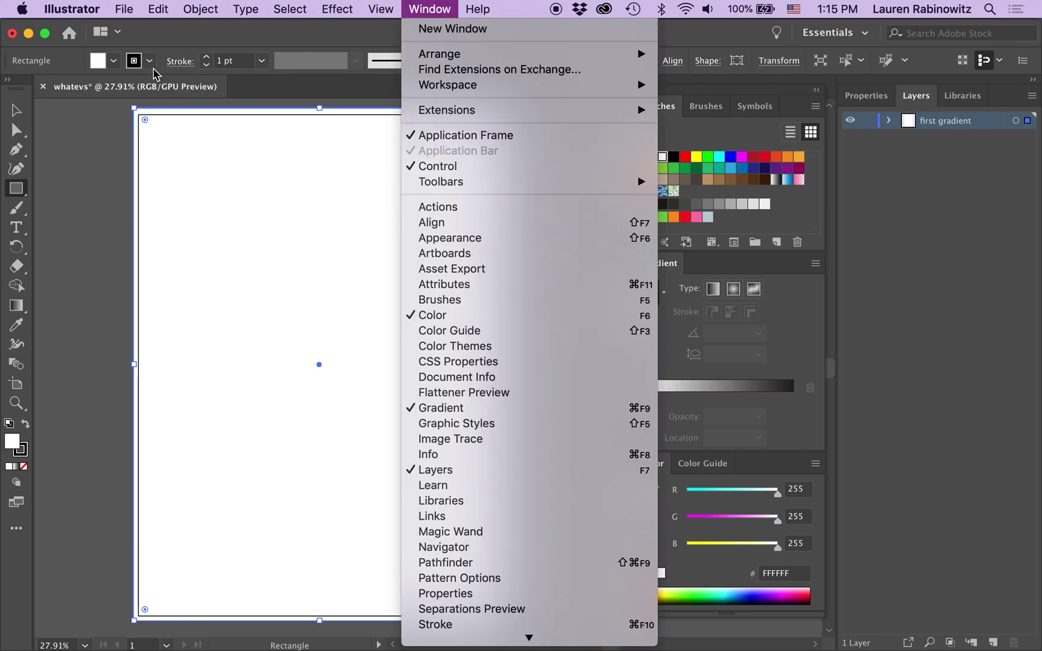
pyautogui.click(80, 135)
pyautogui.click(149, 60)
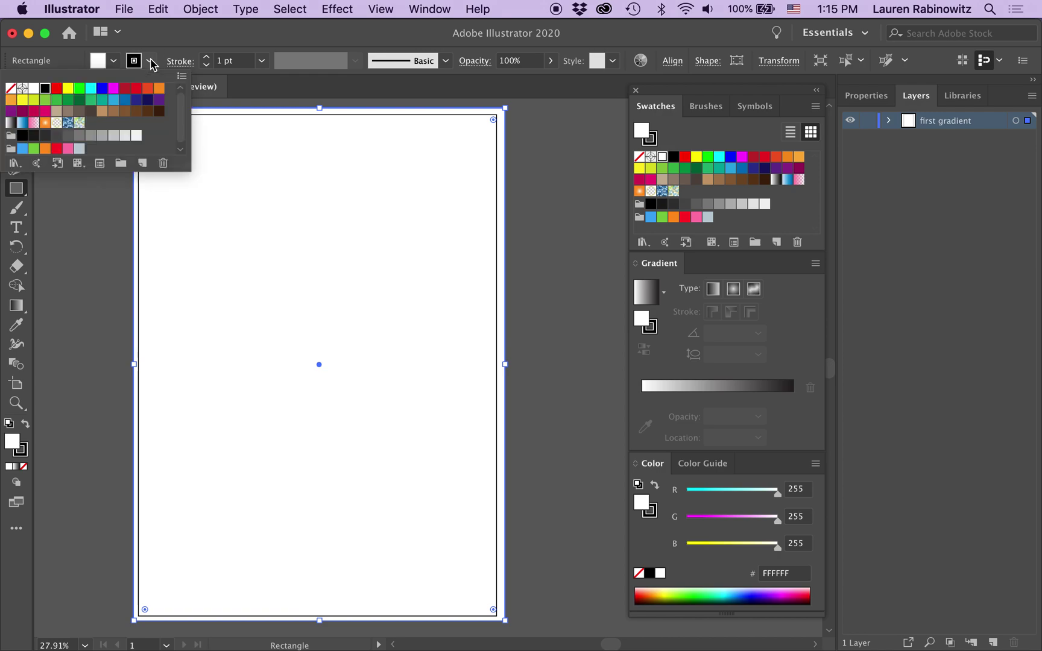
pyautogui.click(10, 88)
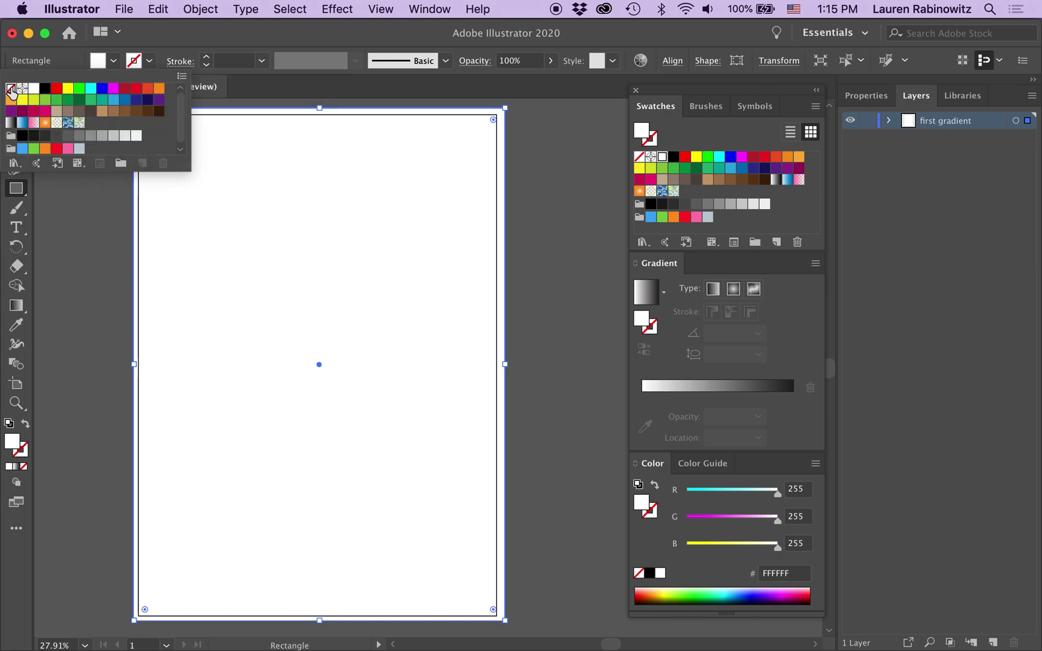
pyautogui.click(67, 266)
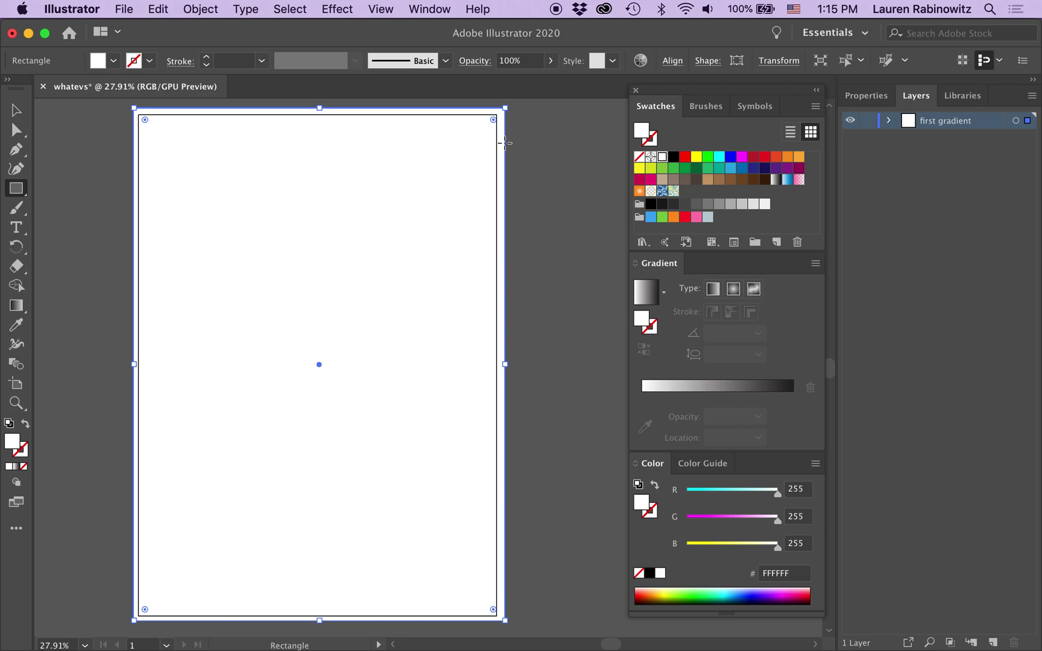
# Fill the rectangle with the default white-to-black linear gradient.
pyautogui.click(428, 8)
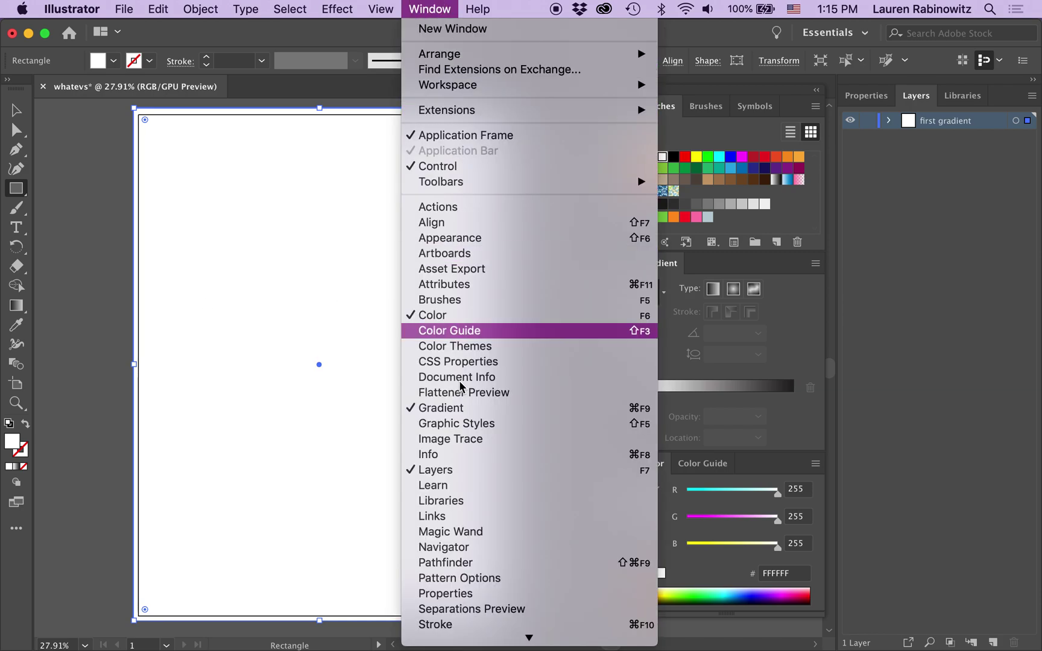
pyautogui.click(83, 344)
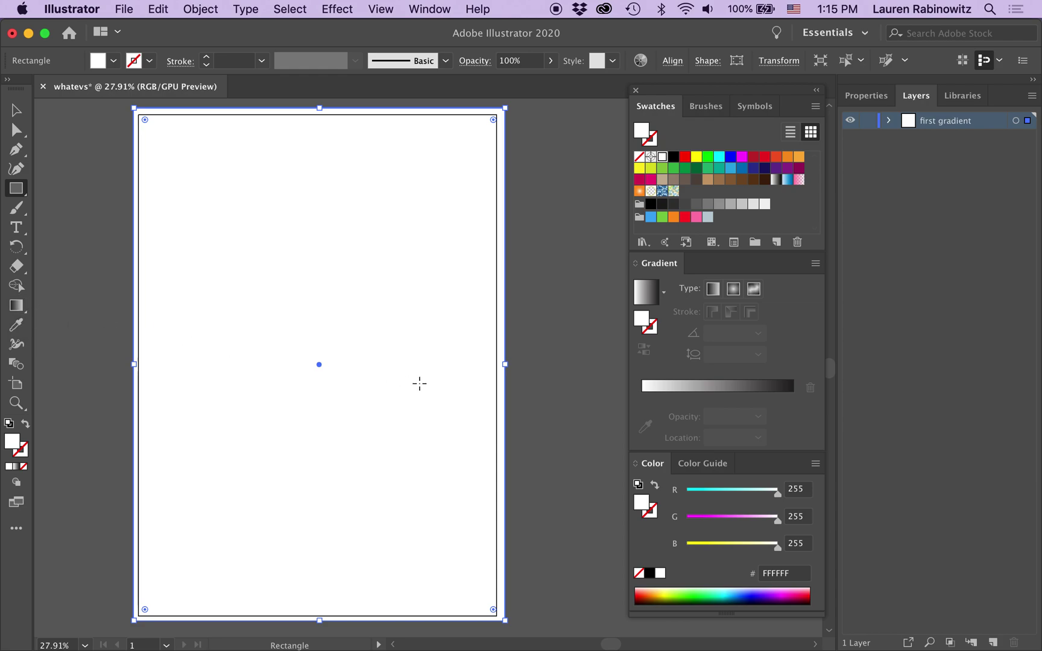
pyautogui.click(648, 297)
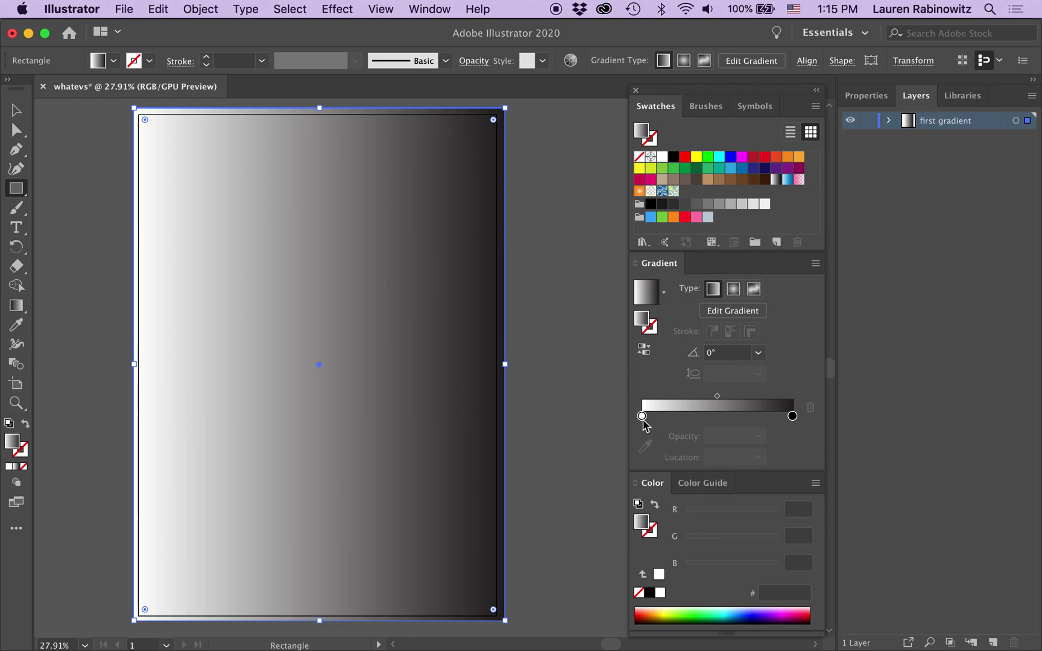
# Switch the gradient's white start stop to Web Safe RGB and recolour it purple, 660099.
pyautogui.click(643, 416)
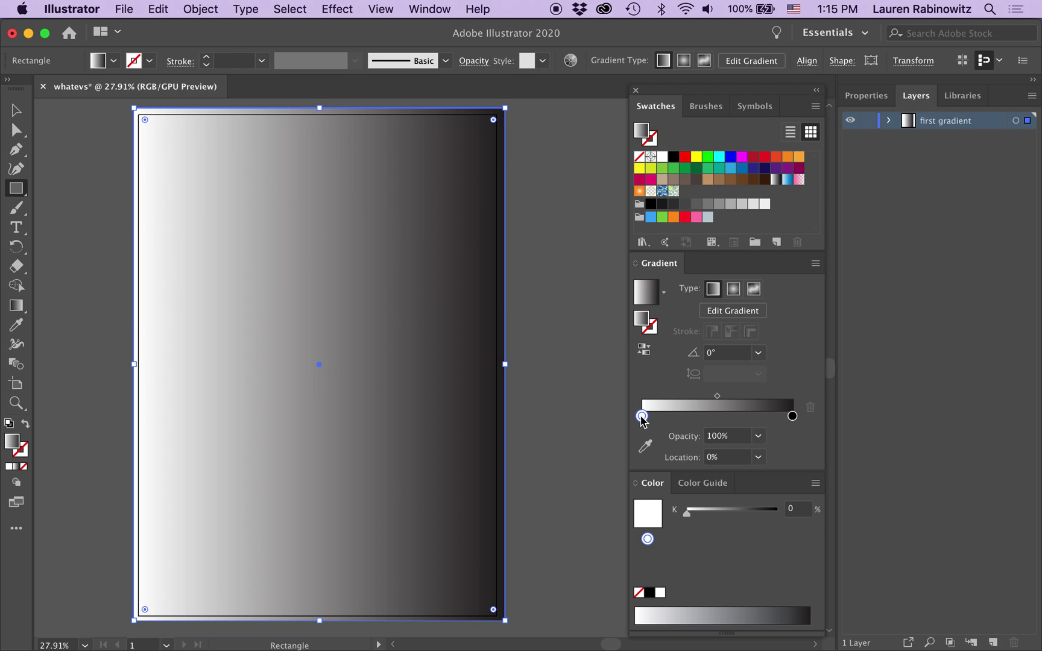
pyautogui.click(815, 483)
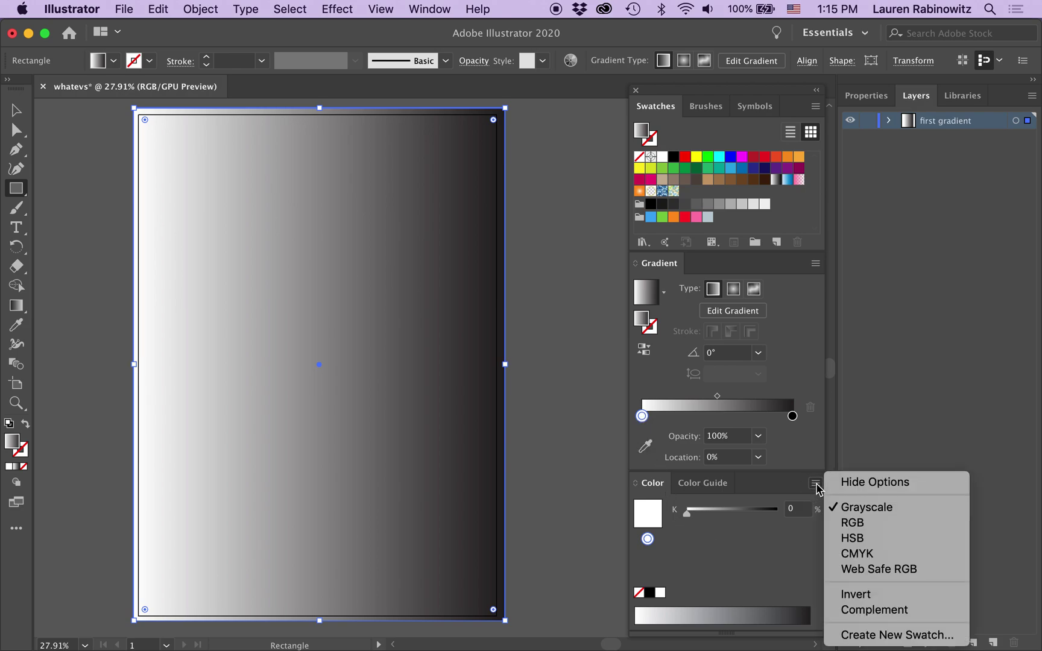
pyautogui.click(848, 570)
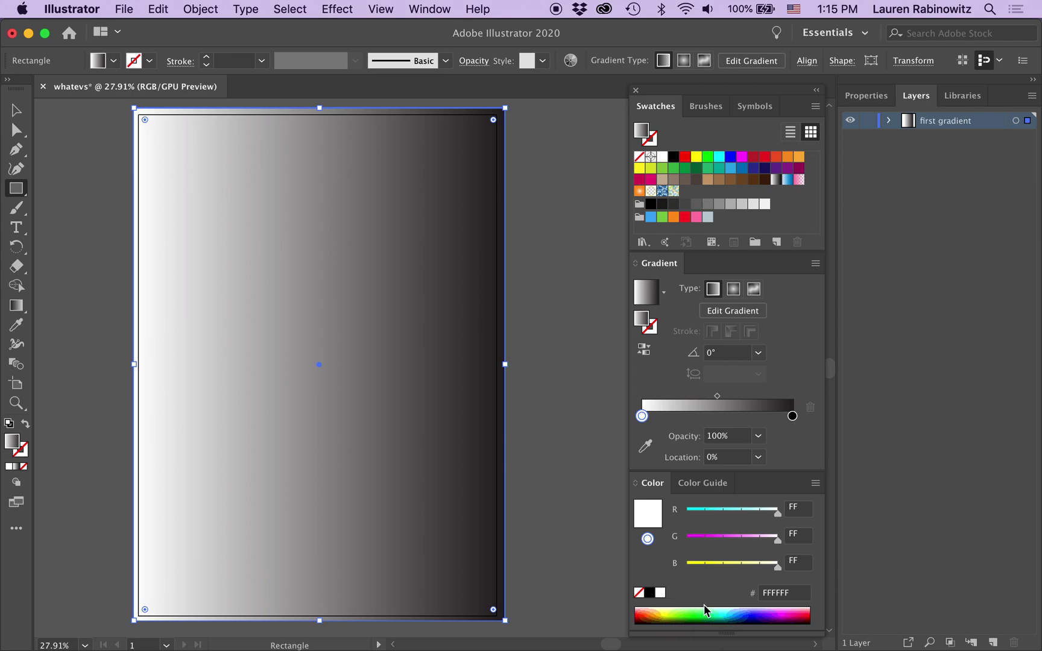
pyautogui.click(775, 612)
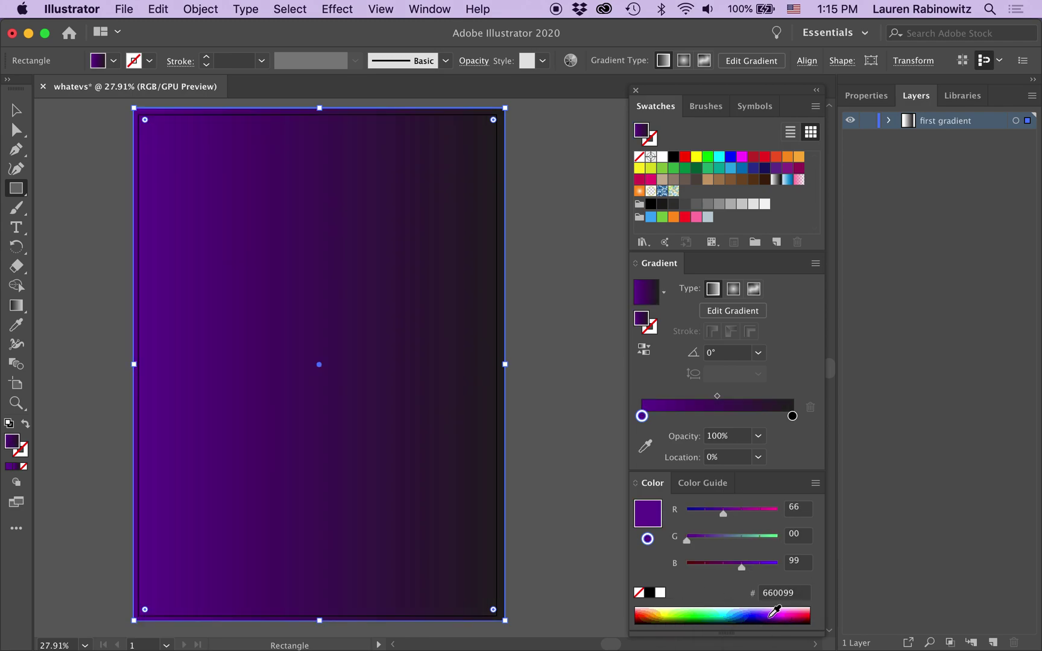
# Switch the gradient's black end stop to Web Safe RGB and recolour it dark red, 990033.
pyautogui.click(794, 416)
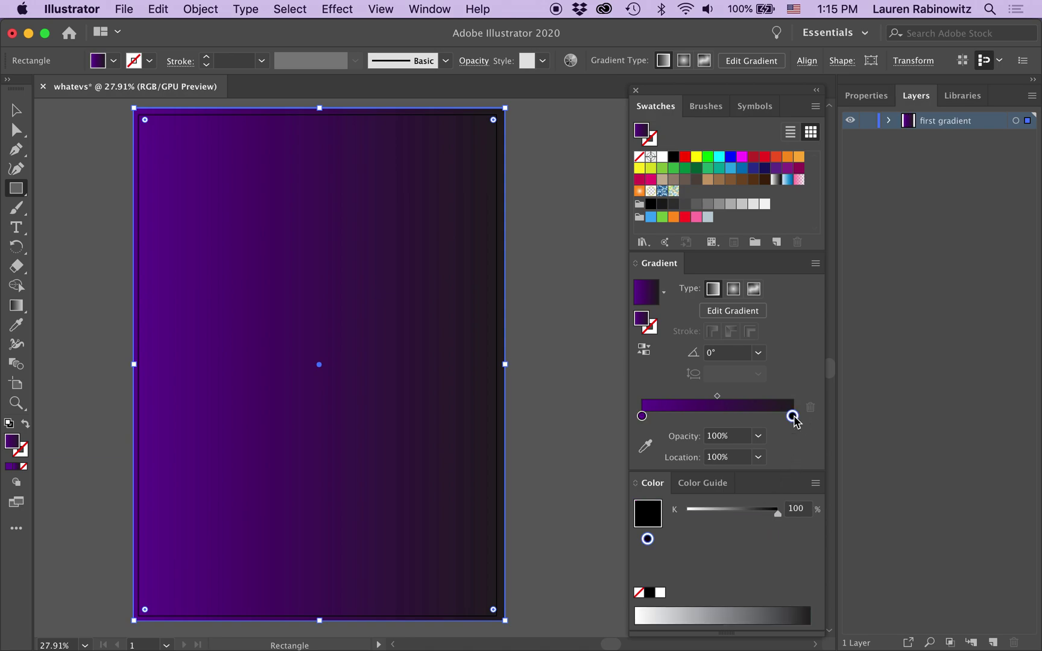
pyautogui.click(815, 483)
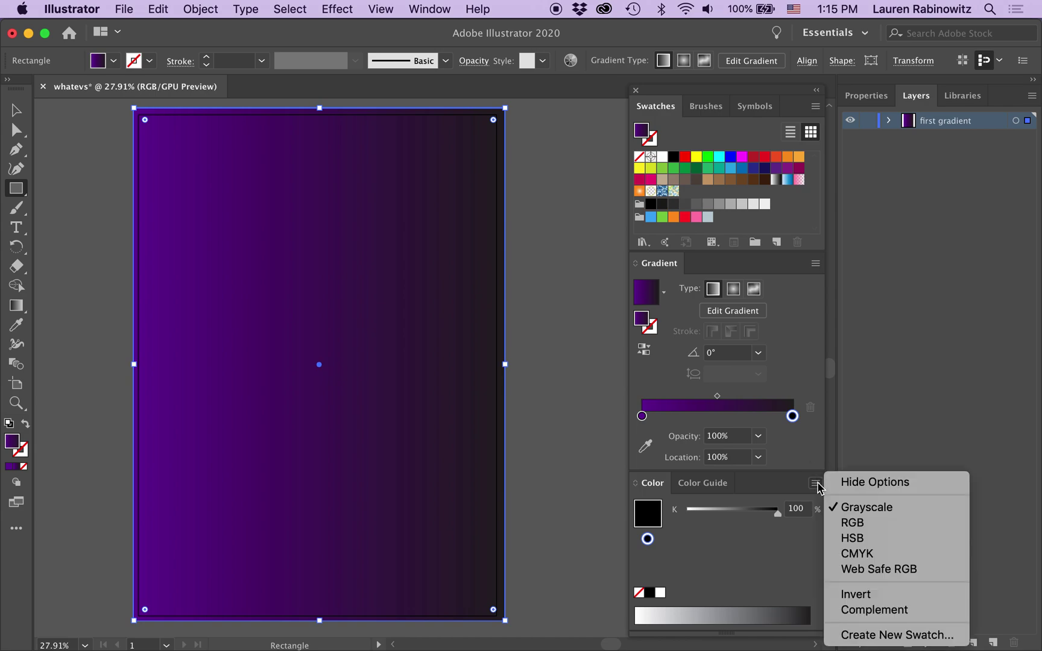
pyautogui.click(844, 570)
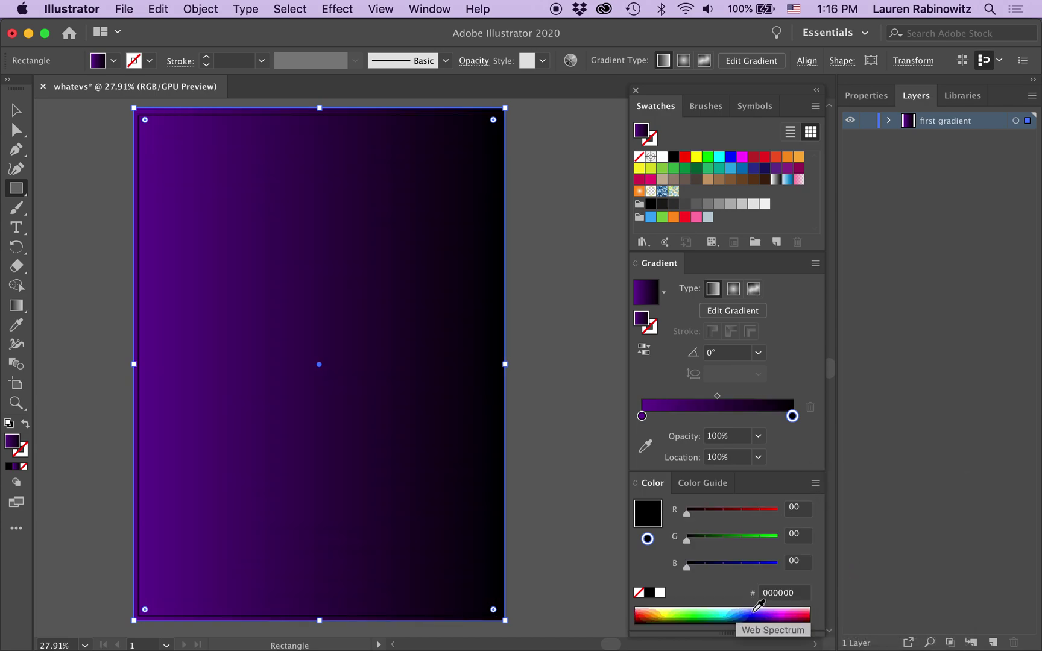
pyautogui.click(802, 615)
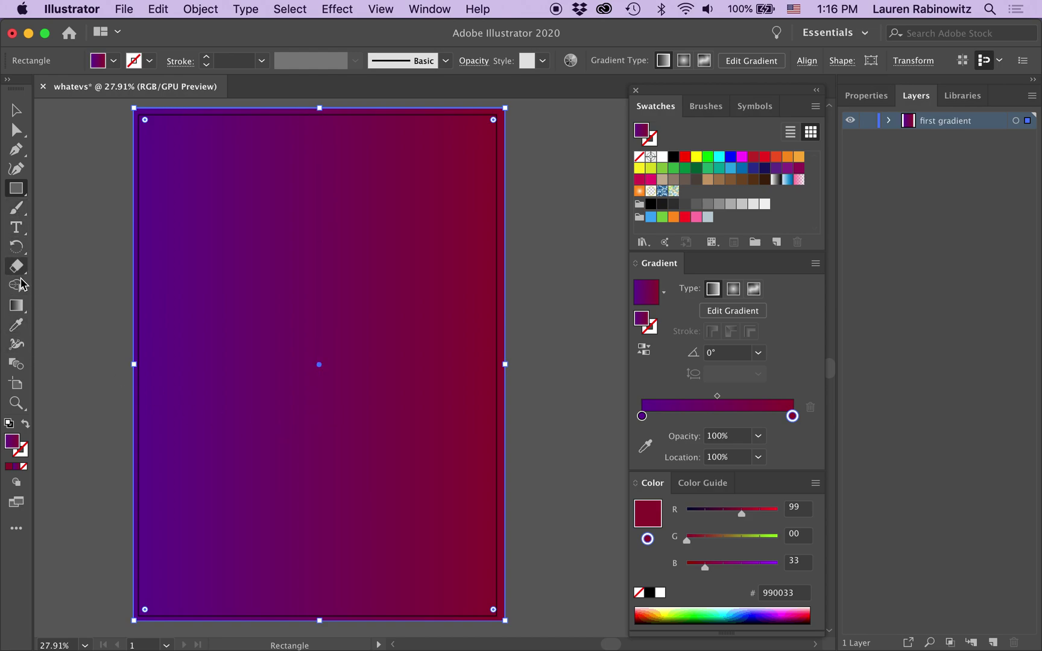
# Redraw the rectangle's gradient almost vertically at about 91°, running from purple at the bottom to dark red at the top.
pyautogui.click(17, 305)
pyautogui.moveTo(320, 135); pyautogui.dragTo(319, 568)
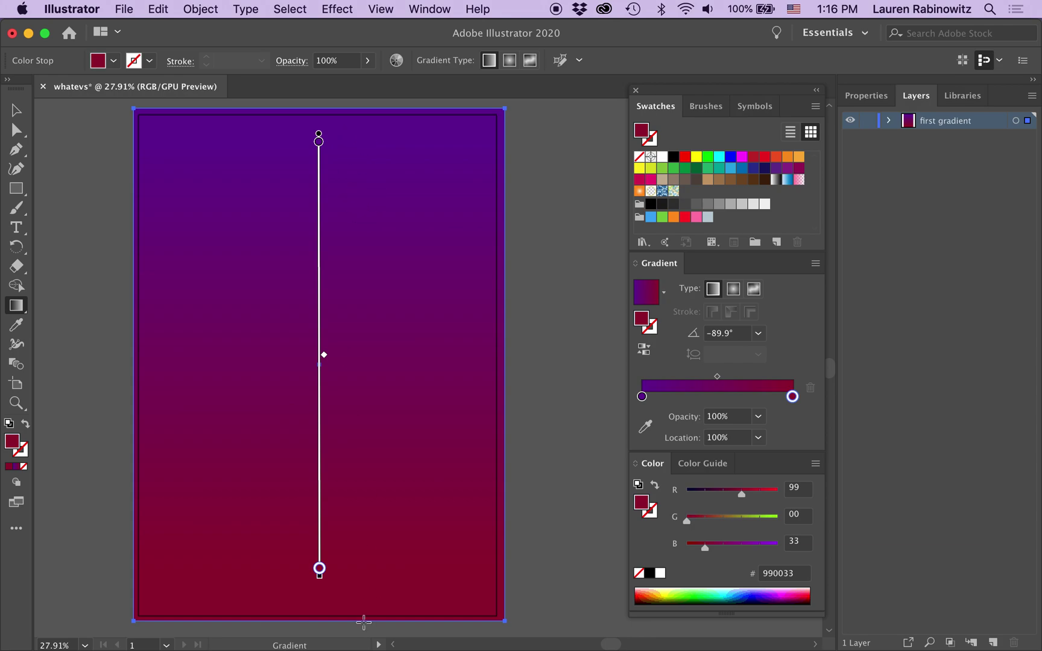
pyautogui.moveTo(377, 591)
pyautogui.mouseDown()
pyautogui.moveTo(387, 364)
pyautogui.moveTo(367, 127)
pyautogui.mouseUp()
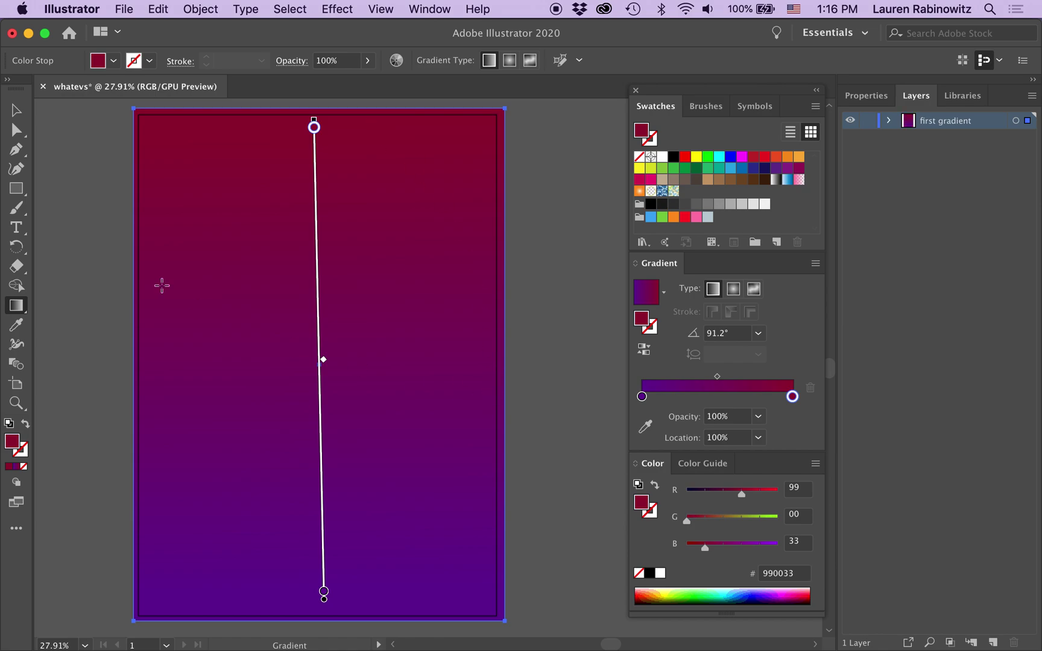
pyautogui.click(16, 110)
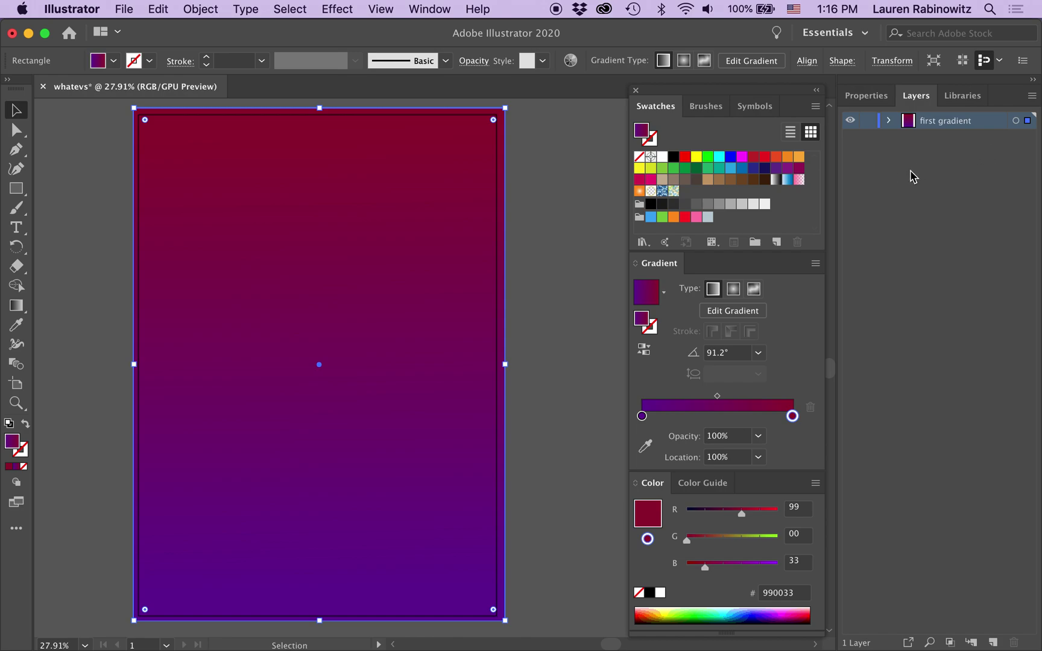
# Duplicate the "first gradient" layer and lock the original layer beneath the copy.
pyautogui.click(1033, 97)
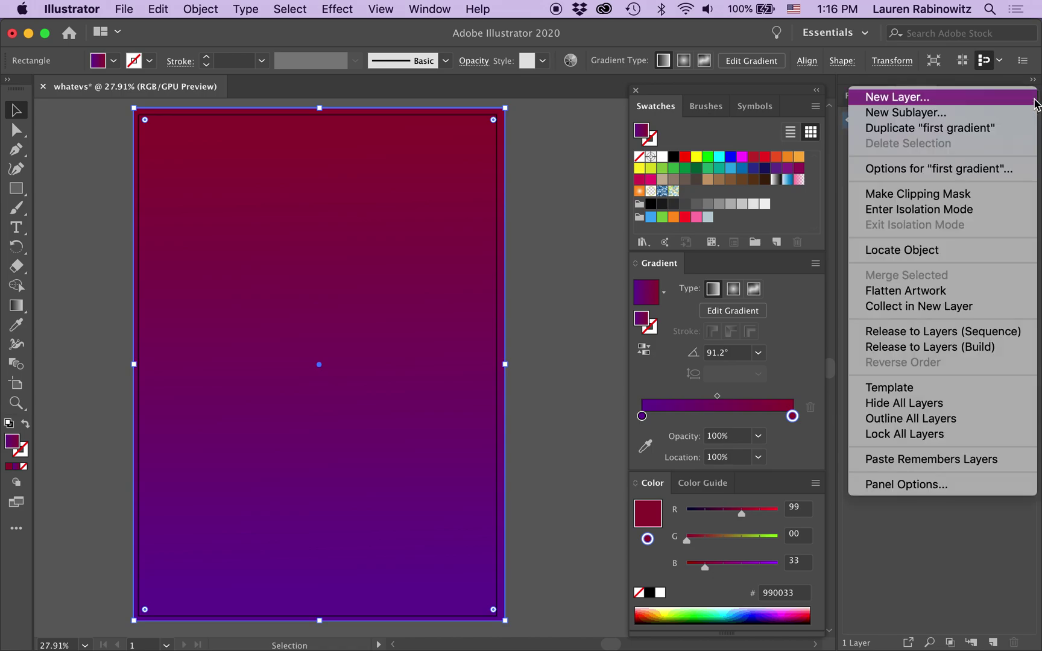
pyautogui.click(1001, 128)
pyautogui.click(871, 138)
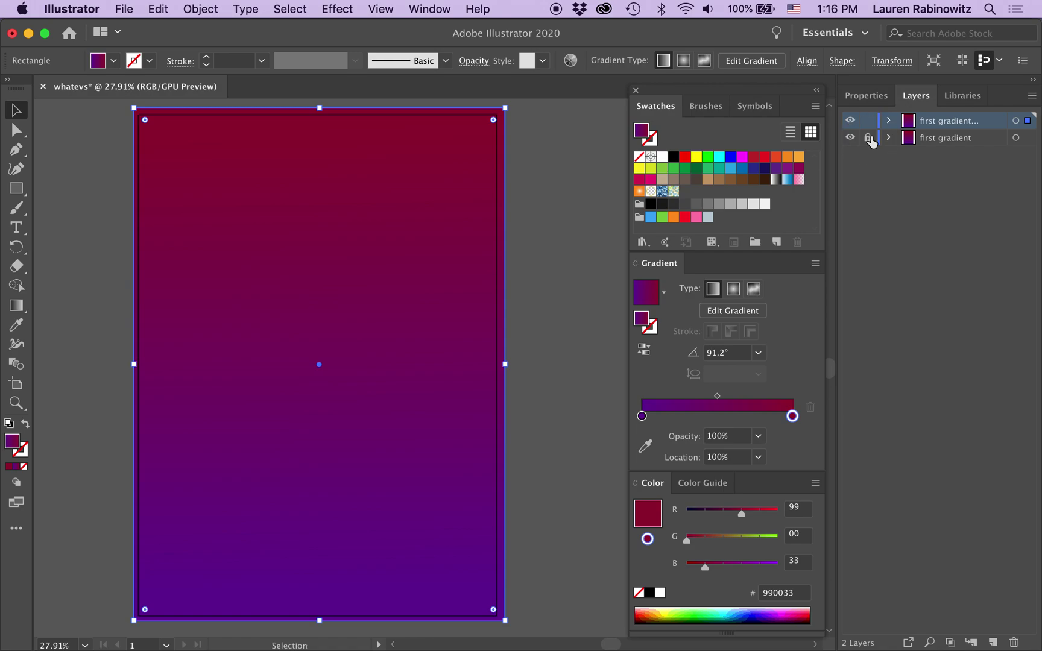
# Rename the duplicated layer as clouds.
pyautogui.doubleClick(945, 122)
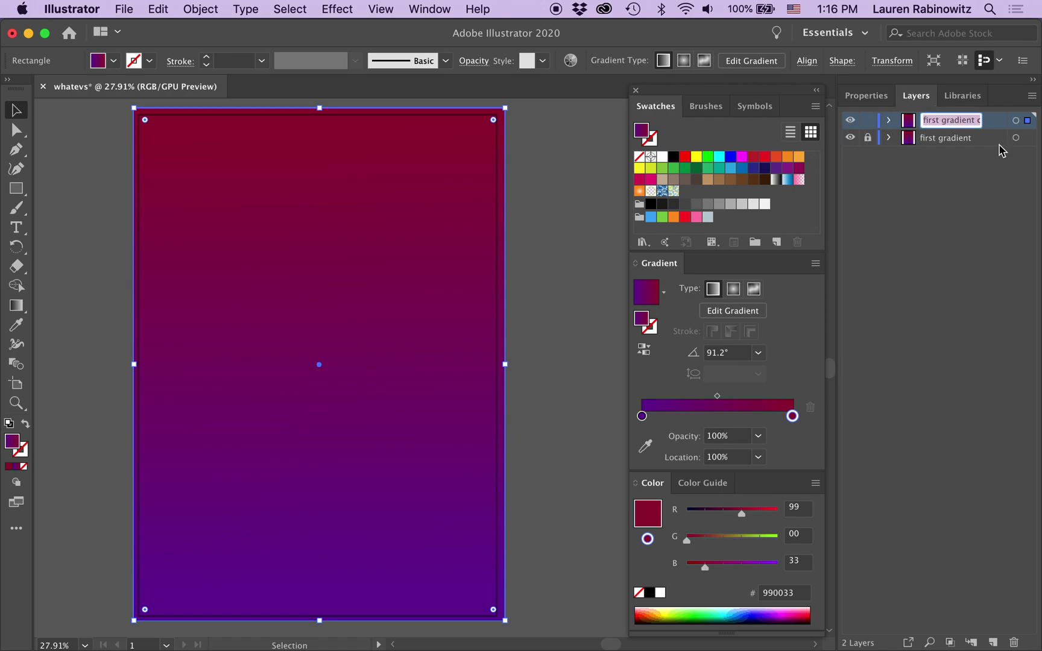
pyautogui.write('clod')
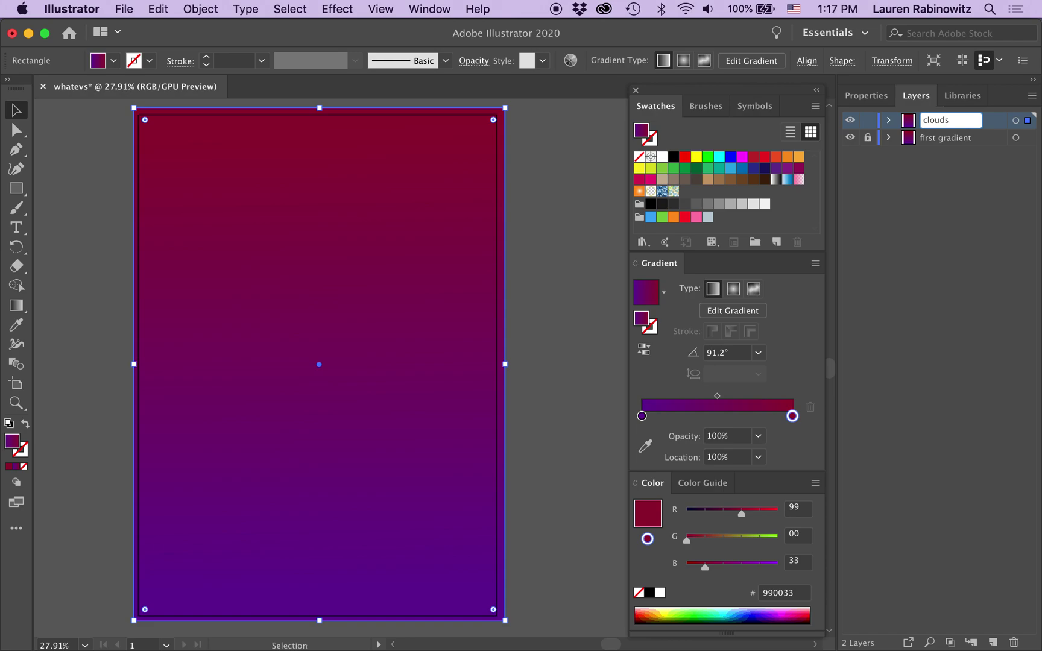
pyautogui.press('Return')
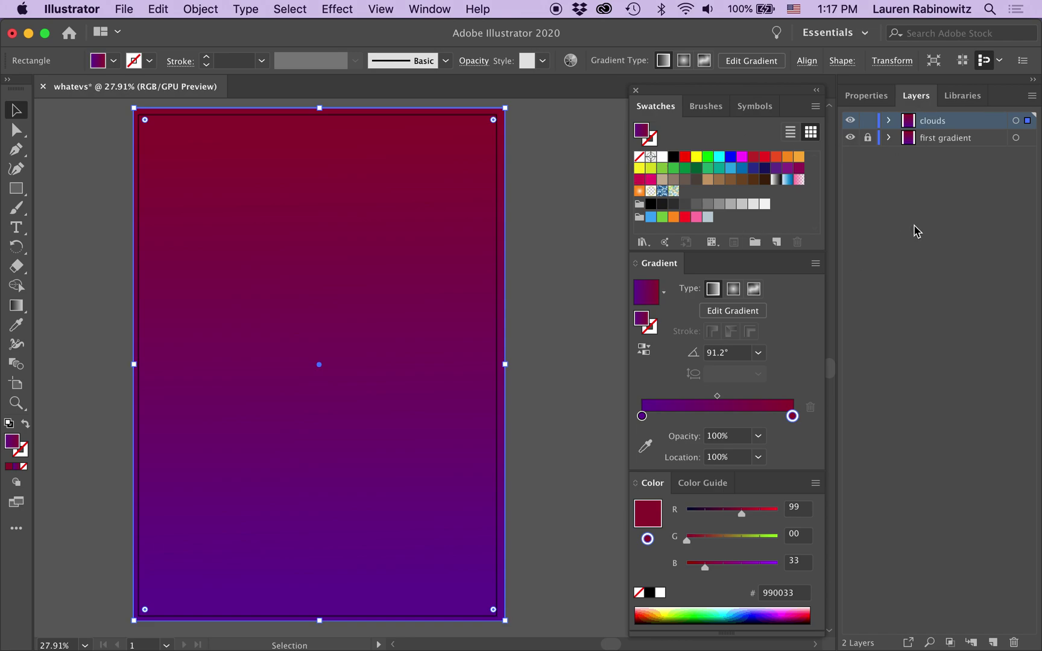
# Hide the "first gradient" layer and erase a scalloped cloud line across the upper part of the clouds rectangle, cutting it in two.
pyautogui.click(851, 138)
pyautogui.click(16, 266)
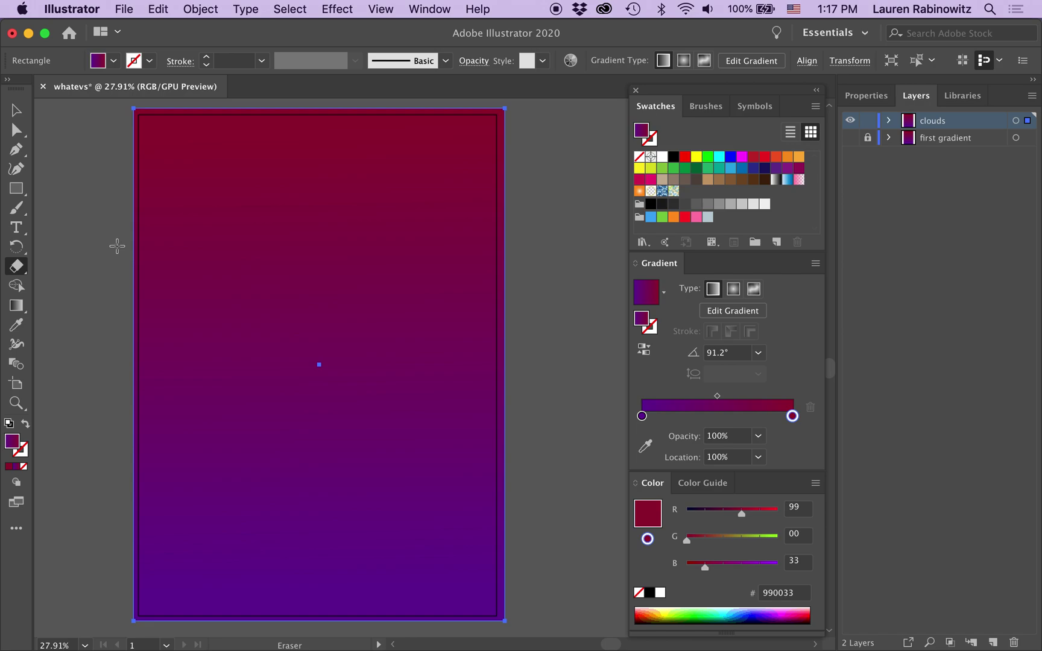
pyautogui.moveTo(123, 252)
pyautogui.mouseDown()
pyautogui.moveTo(173, 225)
pyautogui.moveTo(193, 247)
pyautogui.moveTo(245, 241)
pyautogui.moveTo(253, 256)
pyautogui.moveTo(310, 229)
pyautogui.moveTo(342, 249)
pyautogui.moveTo(375, 223)
pyautogui.moveTo(404, 237)
pyautogui.moveTo(408, 214)
pyautogui.moveTo(458, 201)
pyautogui.moveTo(483, 223)
pyautogui.moveTo(496, 204)
pyautogui.moveTo(554, 203)
pyautogui.mouseUp()
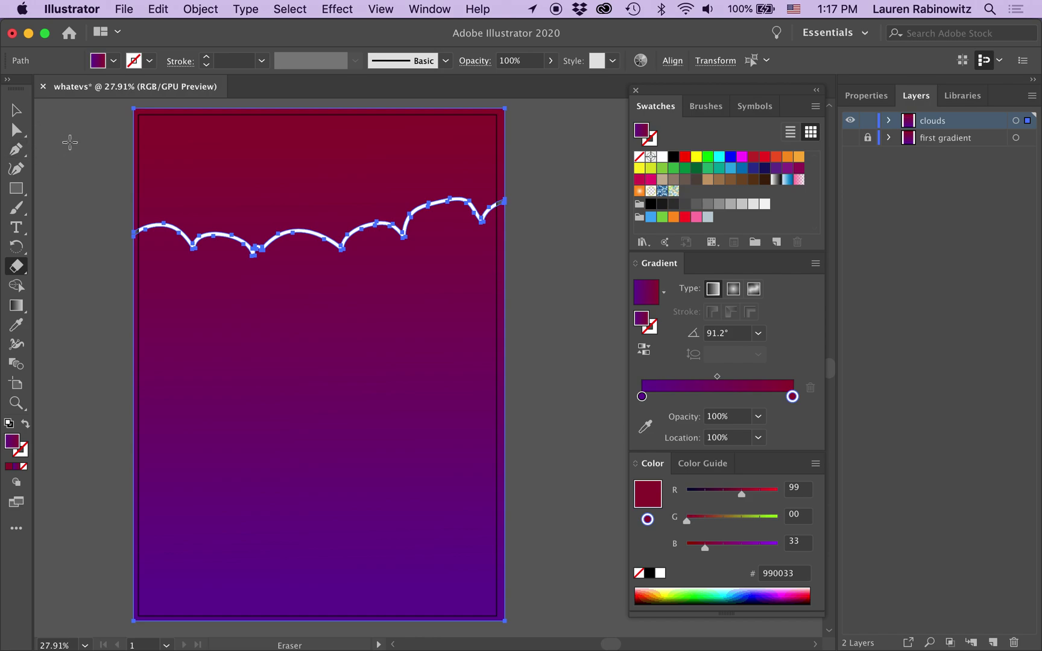
pyautogui.click(17, 110)
pyautogui.click(82, 249)
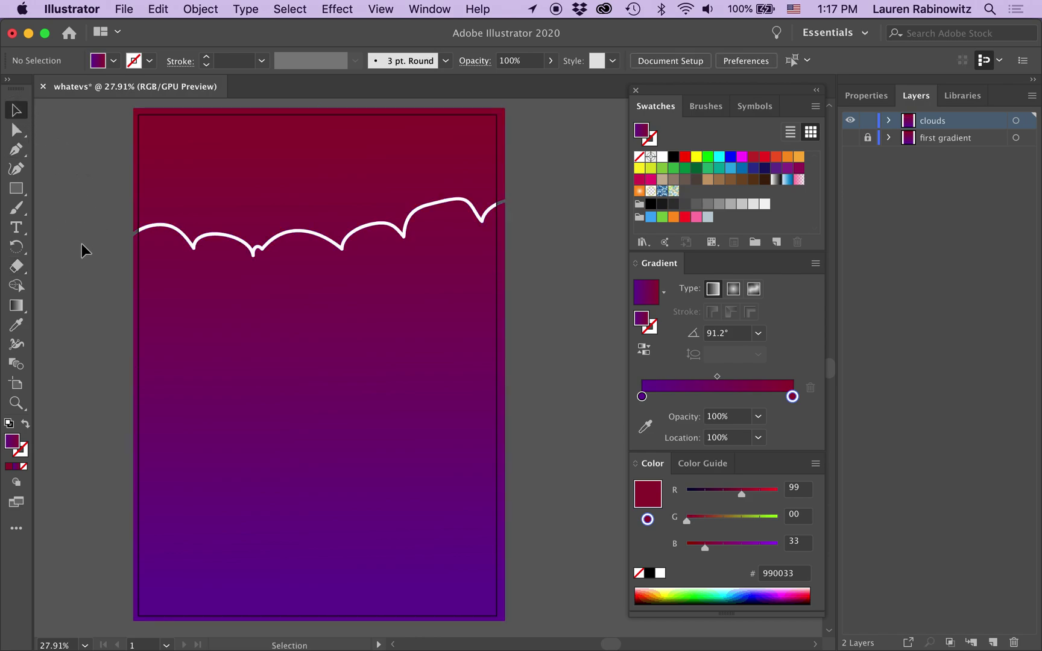
# Delete the piece of the clouds rectangle above the scalloped cut.
pyautogui.click(16, 130)
pyautogui.click(241, 192)
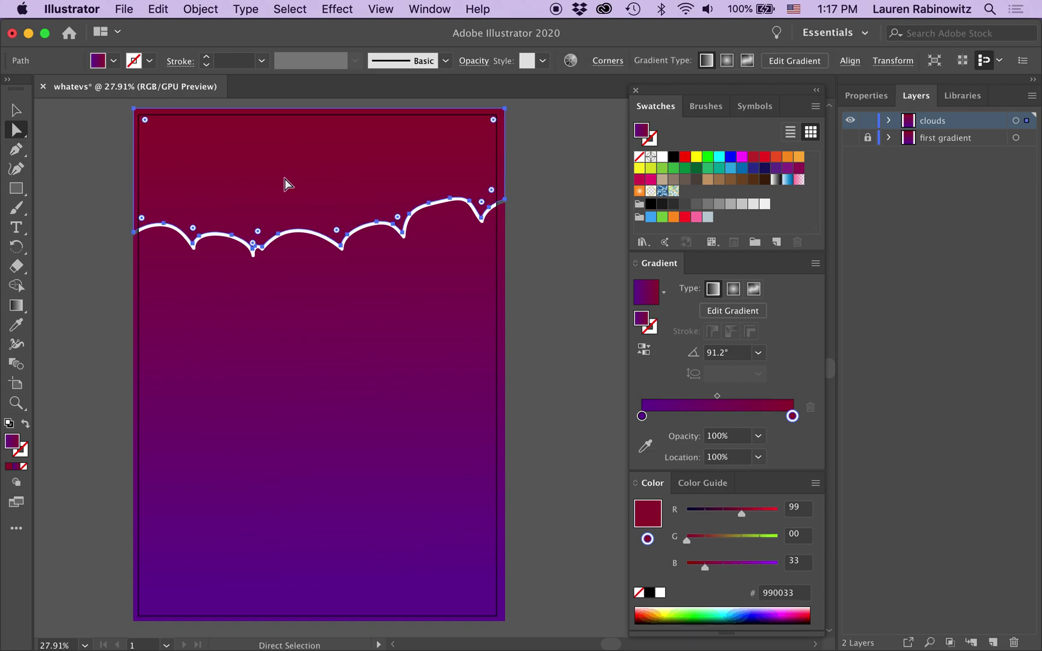
pyautogui.press('Delete')
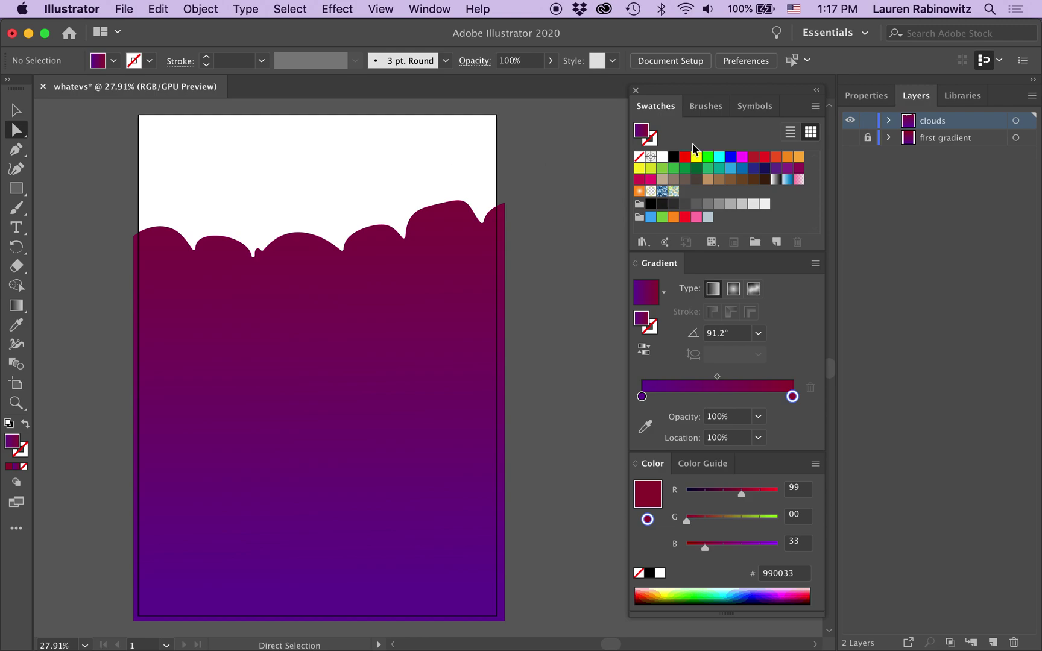
# Show the "first gradient" layer and redraw the cloud shape's gradient at about -91°, with purple at the cloud edge and red at the bottom.
pyautogui.click(851, 139)
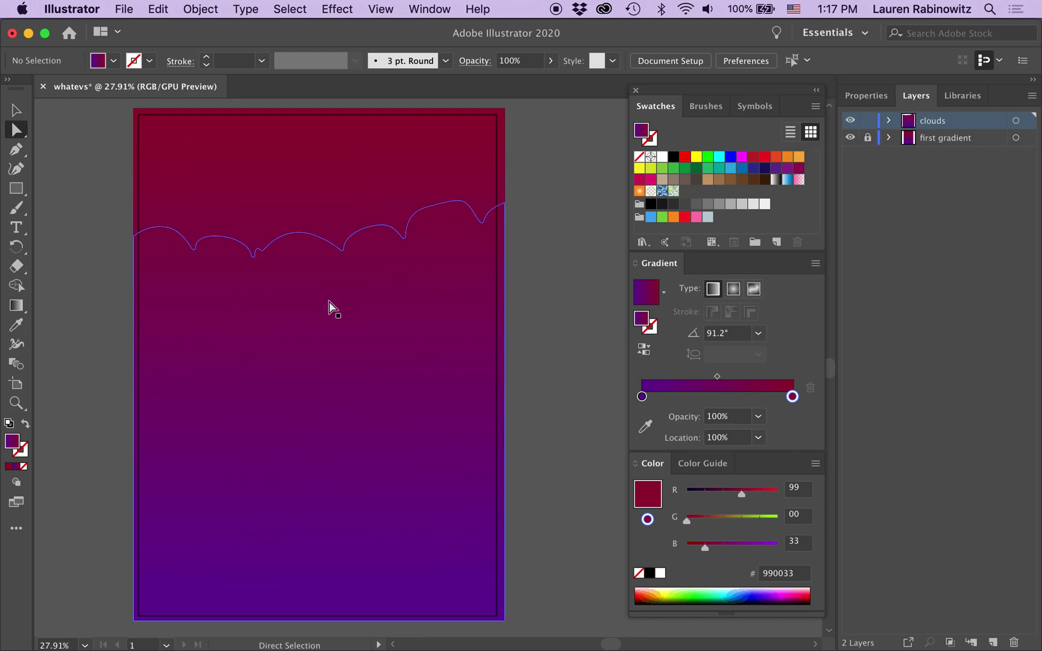
pyautogui.click(21, 307)
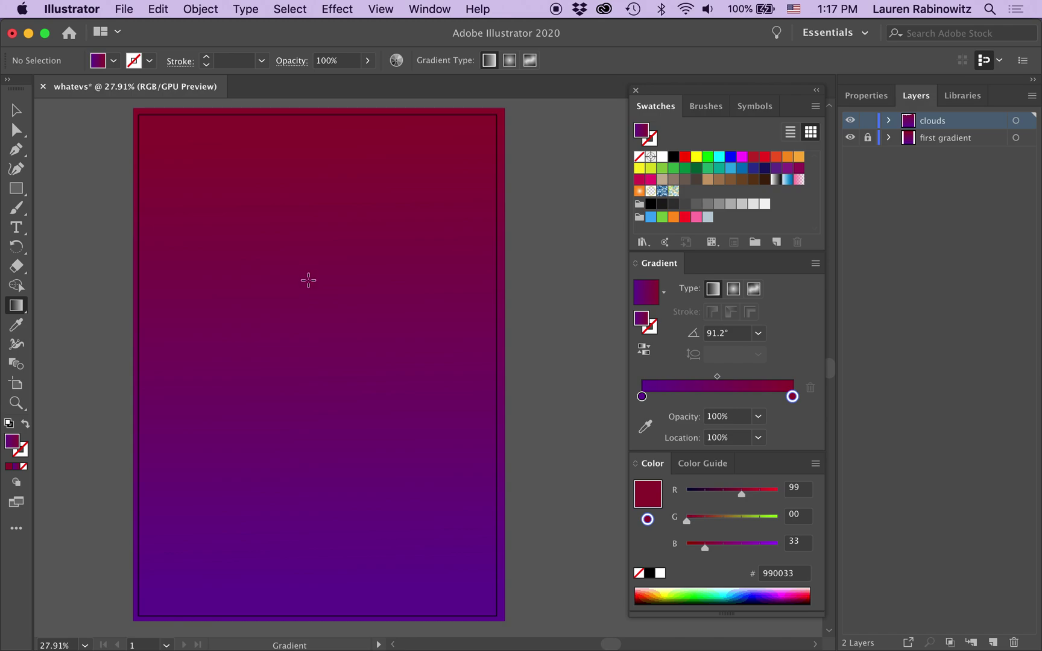
pyautogui.moveTo(311, 256)
pyautogui.mouseDown()
pyautogui.moveTo(306, 602)
pyautogui.moveTo(315, 602)
pyautogui.mouseUp()
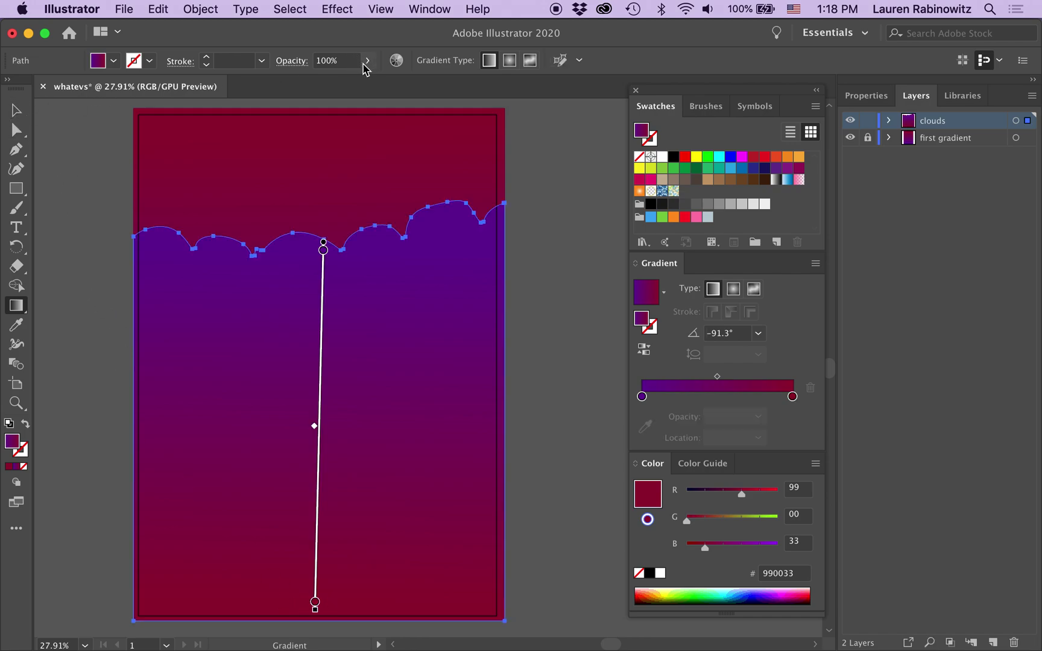
# Set the opacity of the purple stop in the cloud shape's gradient to 50%.
pyautogui.click(366, 61)
pyautogui.moveTo(363, 82)
pyautogui.mouseDown()
pyautogui.moveTo(336, 89)
pyautogui.moveTo(367, 80)
pyautogui.mouseUp()
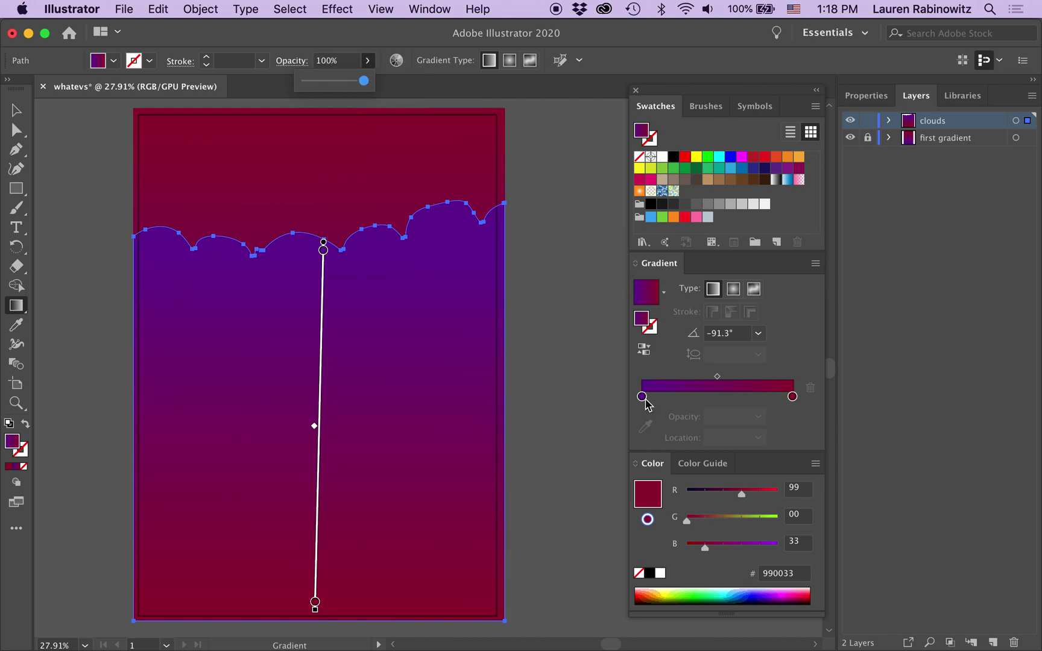
pyautogui.click(643, 397)
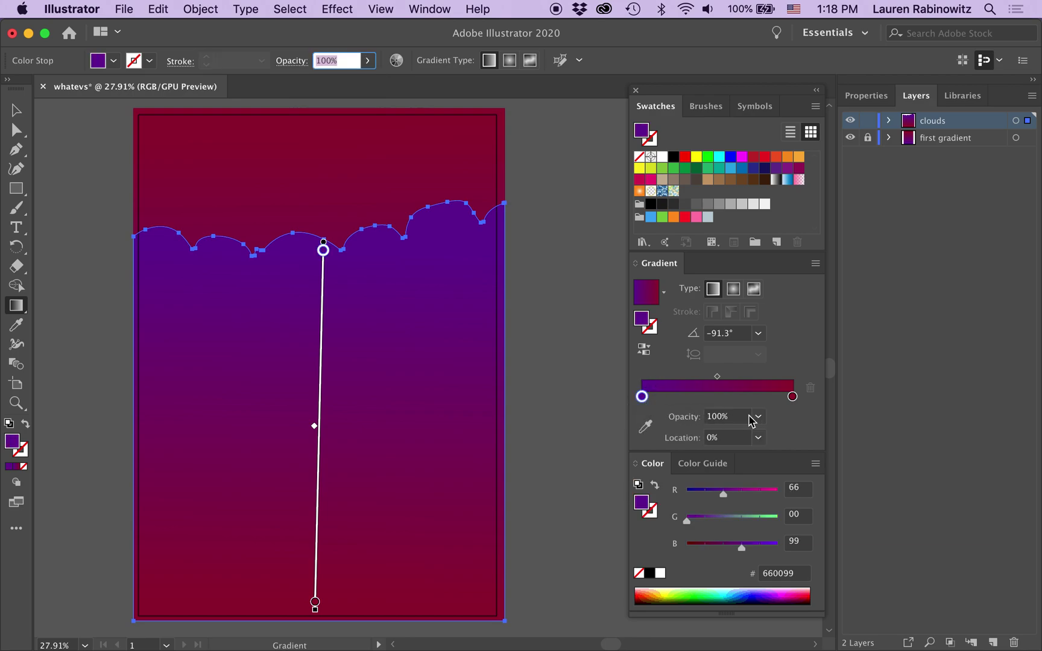
pyautogui.click(759, 416)
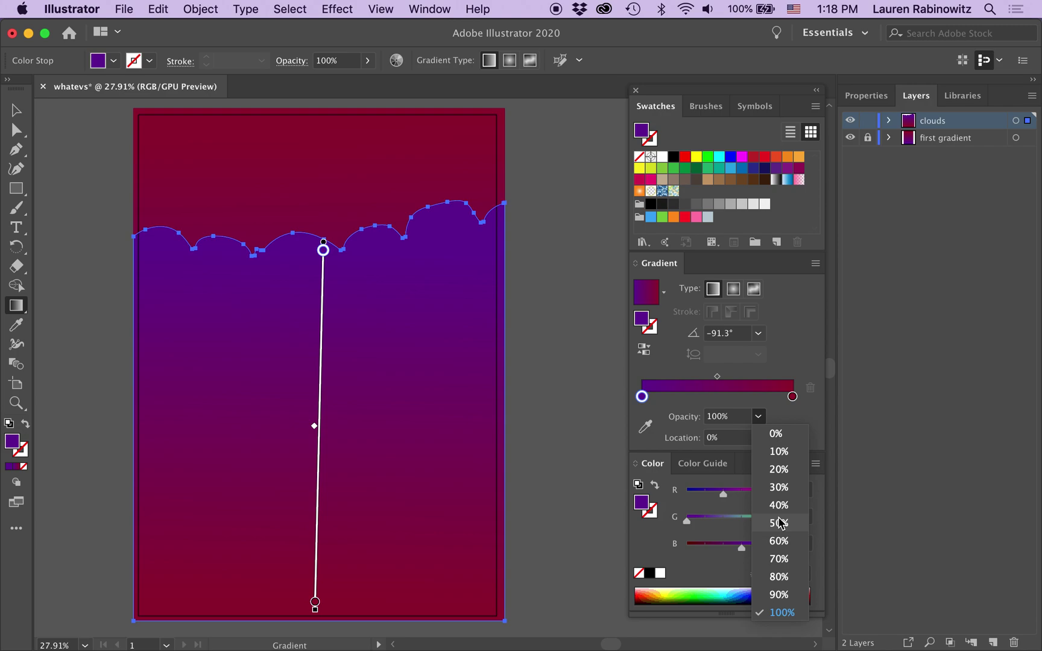
pyautogui.click(779, 523)
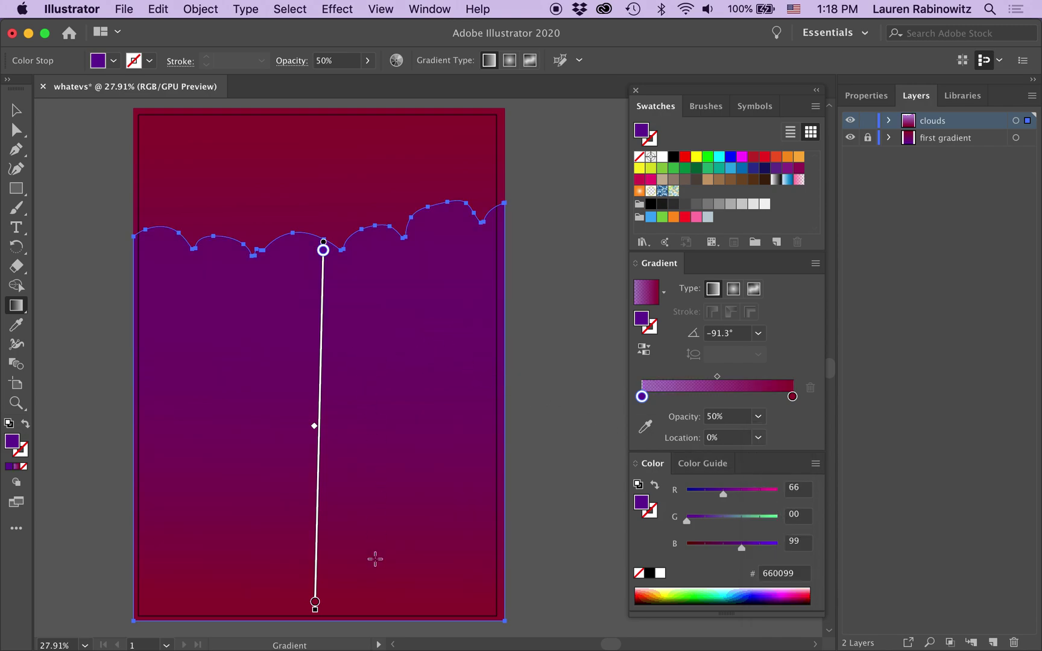
# Redraw the cloud shape's gradient at about 93° with red toward the cloud edge, and recolor its purple stop dark blue (1B1464).
pyautogui.moveTo(373, 594)
pyautogui.mouseDown()
pyautogui.moveTo(377, 342)
pyautogui.moveTo(356, 285)
pyautogui.mouseUp()
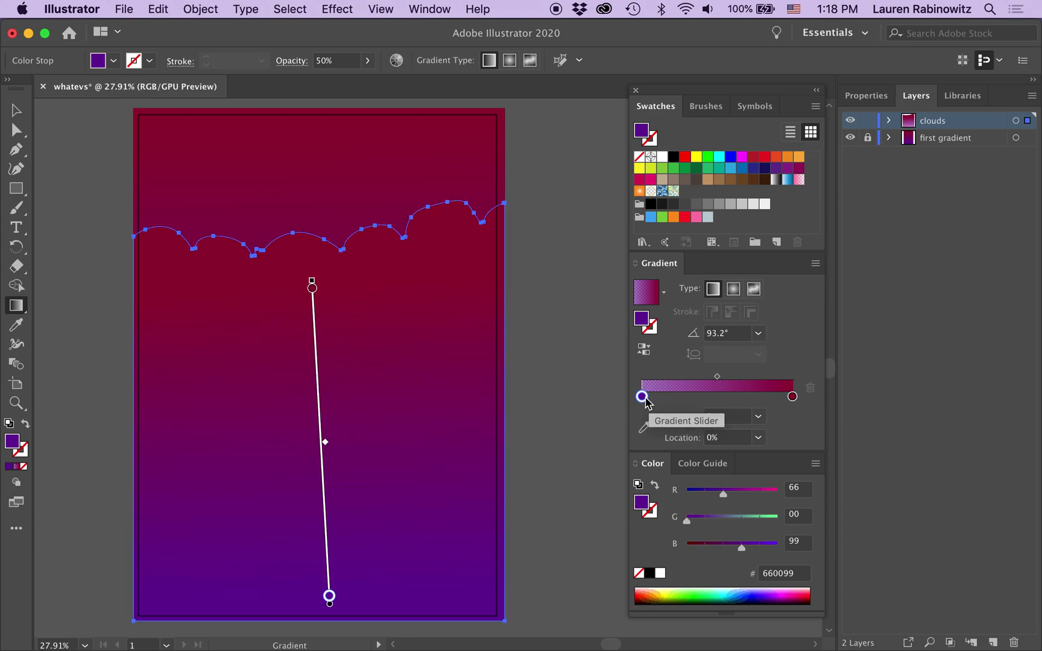
pyautogui.doubleClick(642, 396)
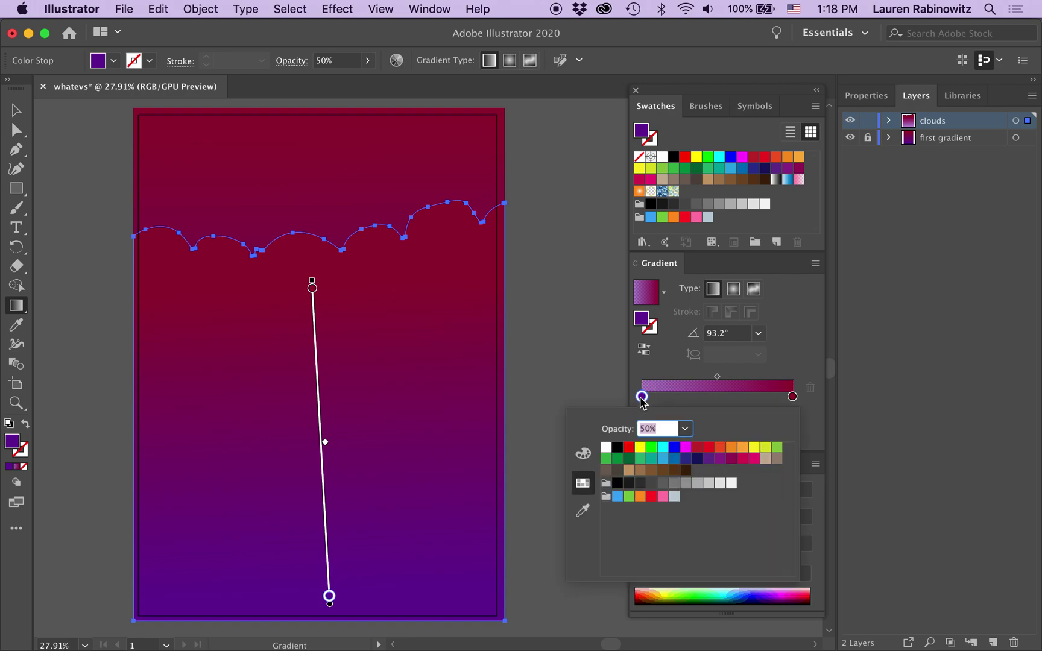
pyautogui.click(709, 459)
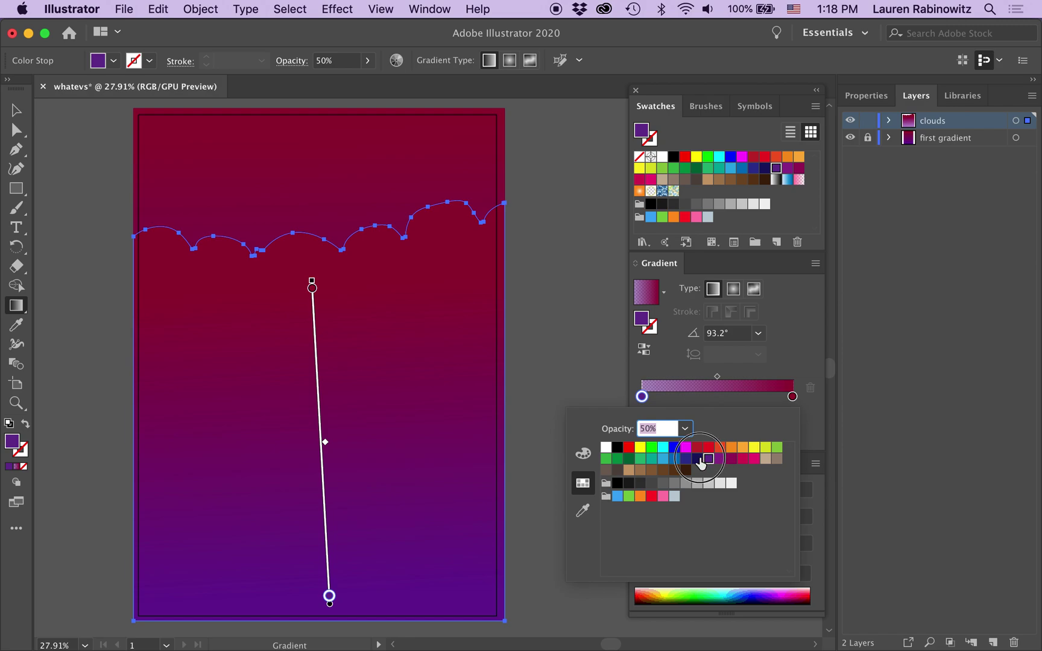
pyautogui.click(698, 459)
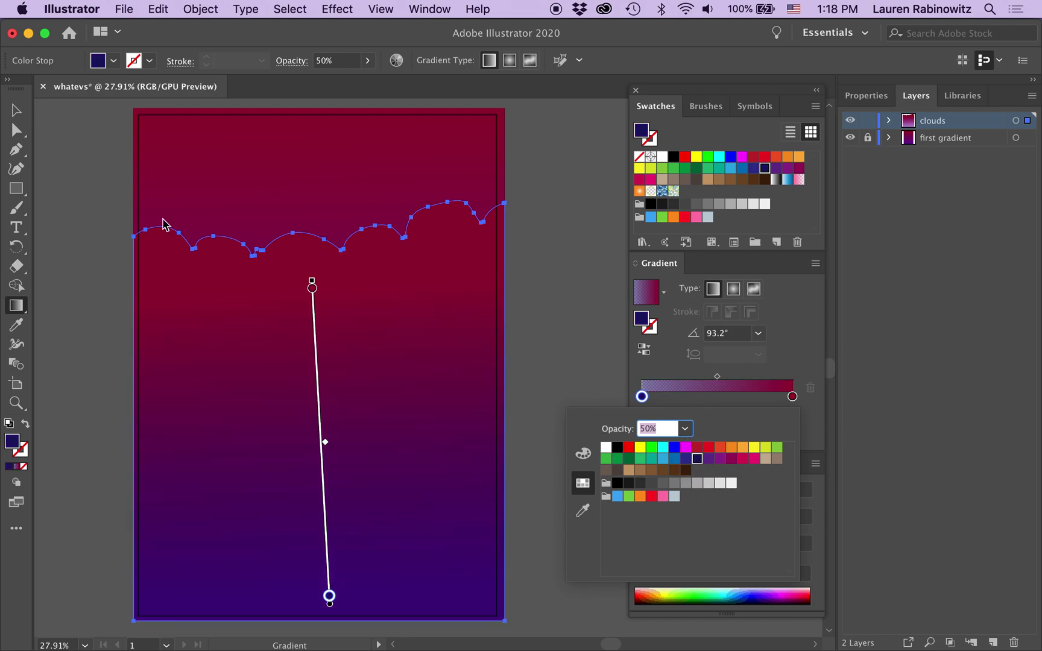
pyautogui.press('Escape')
# Place a copy of the cloud shape lower on the artboard and reflect that copy across the vertical axis.
pyautogui.click(23, 119)
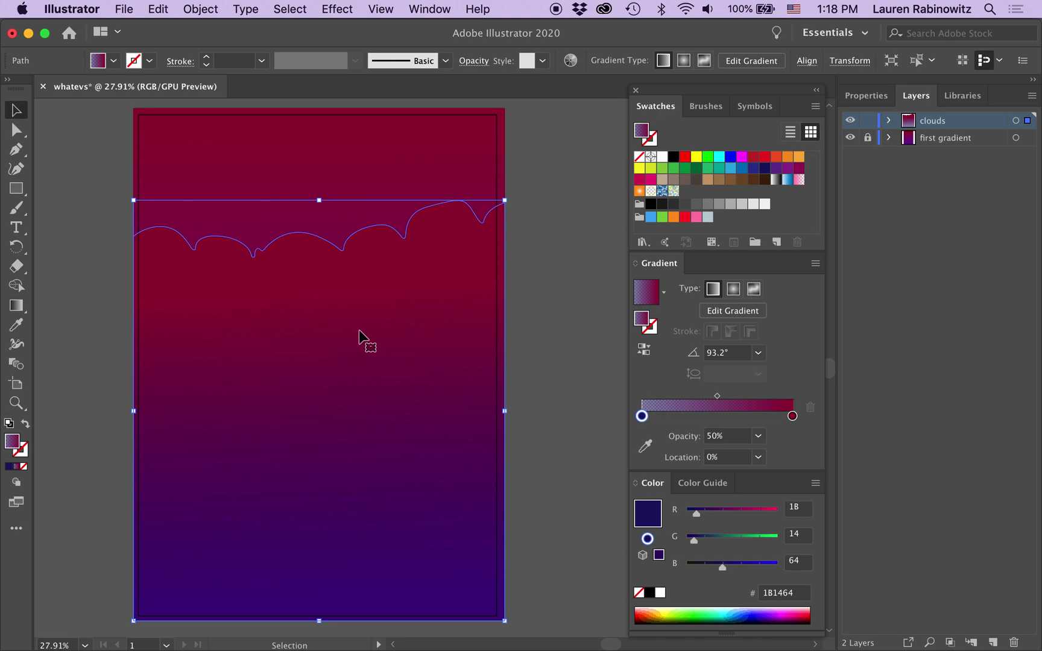
pyautogui.moveTo(364, 321); pyautogui.dragTo(369, 425)
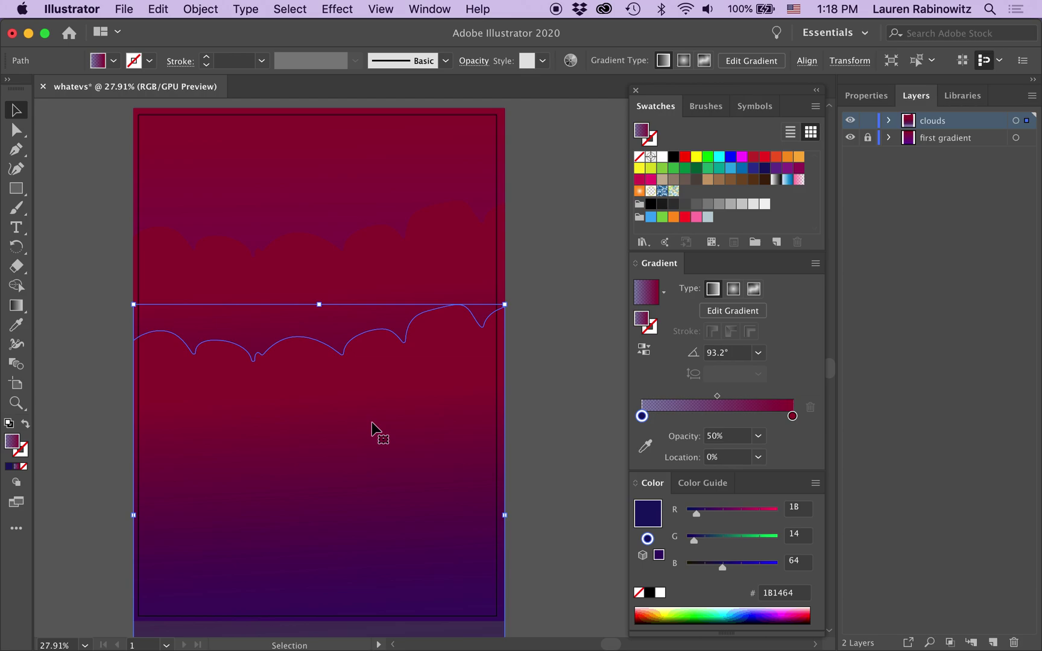
pyautogui.rightClick(372, 422)
pyautogui.moveTo(458, 578)
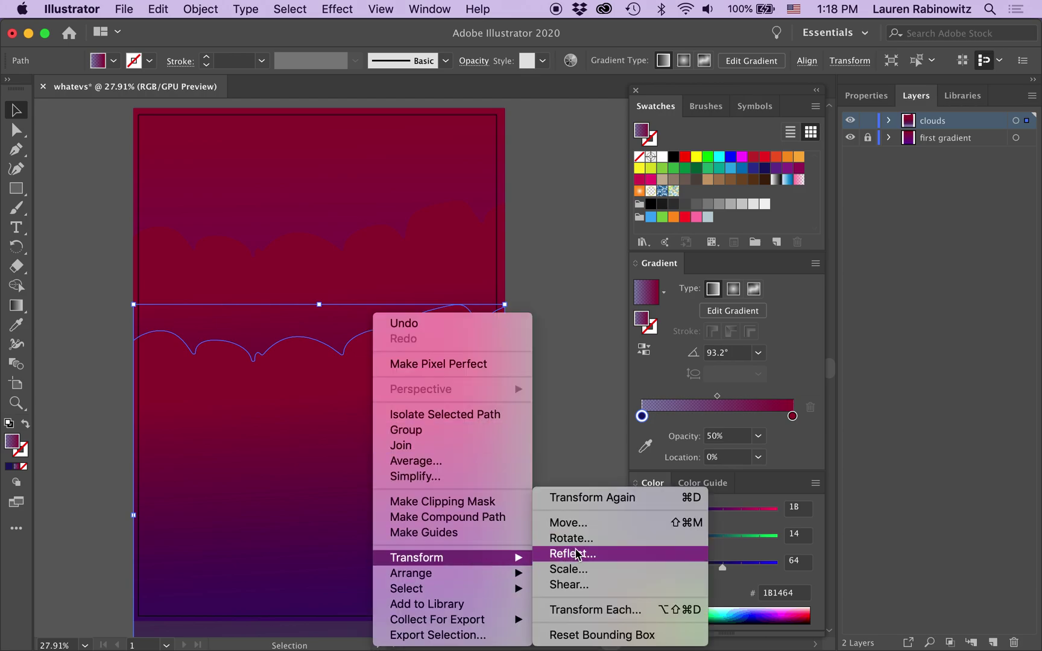
pyautogui.click(573, 554)
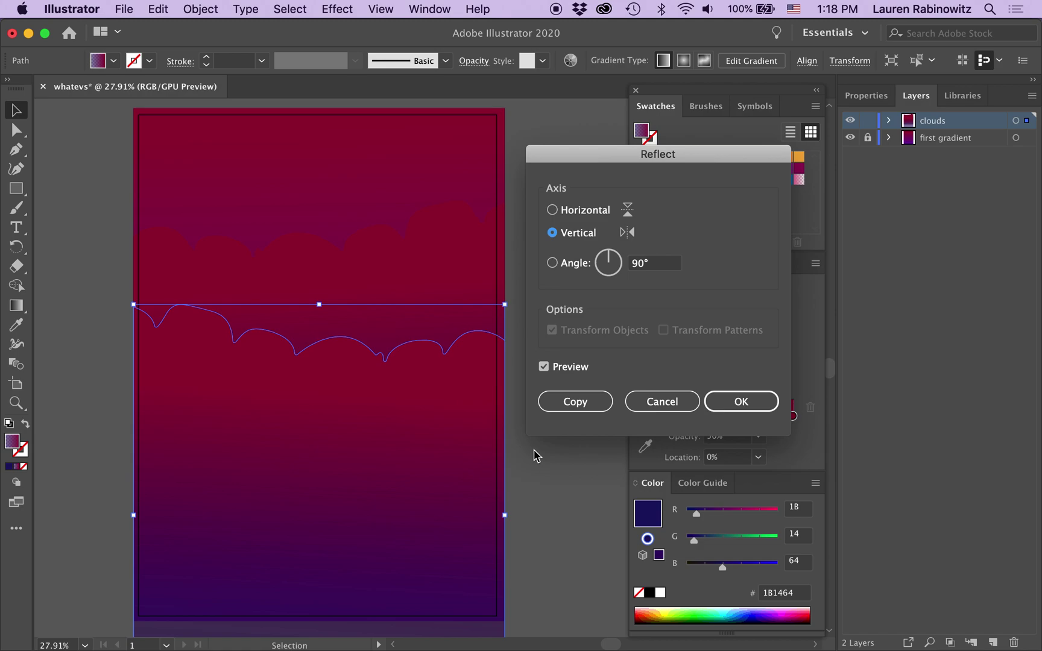
pyautogui.click(753, 401)
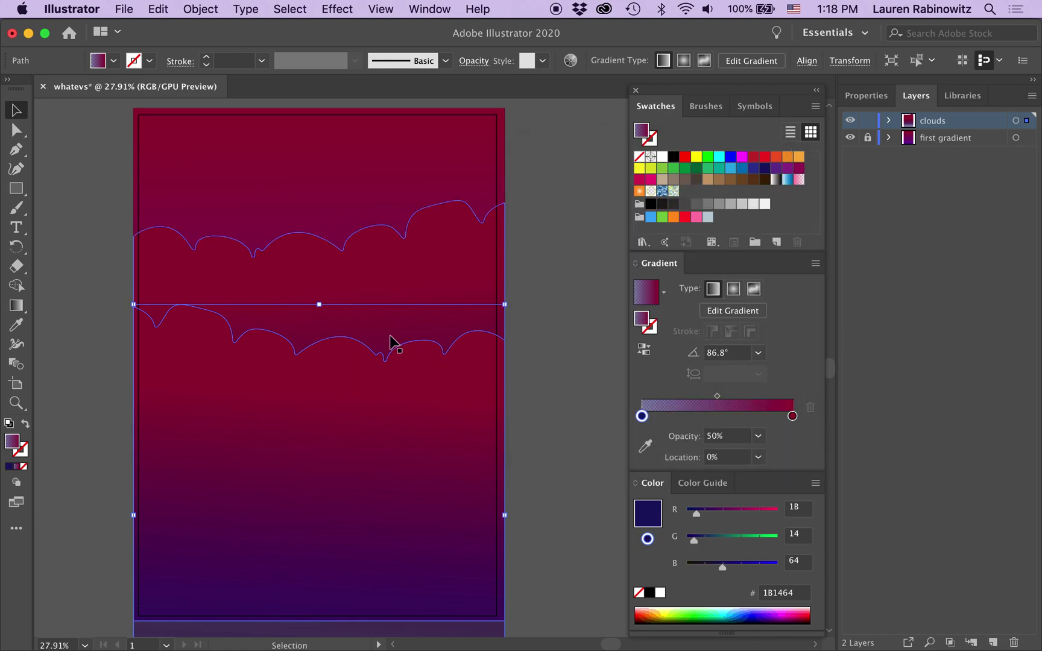
# Add the Smooth Tool to the toolbar, grouped with the Paintbrush Tool.
pyautogui.click(16, 149)
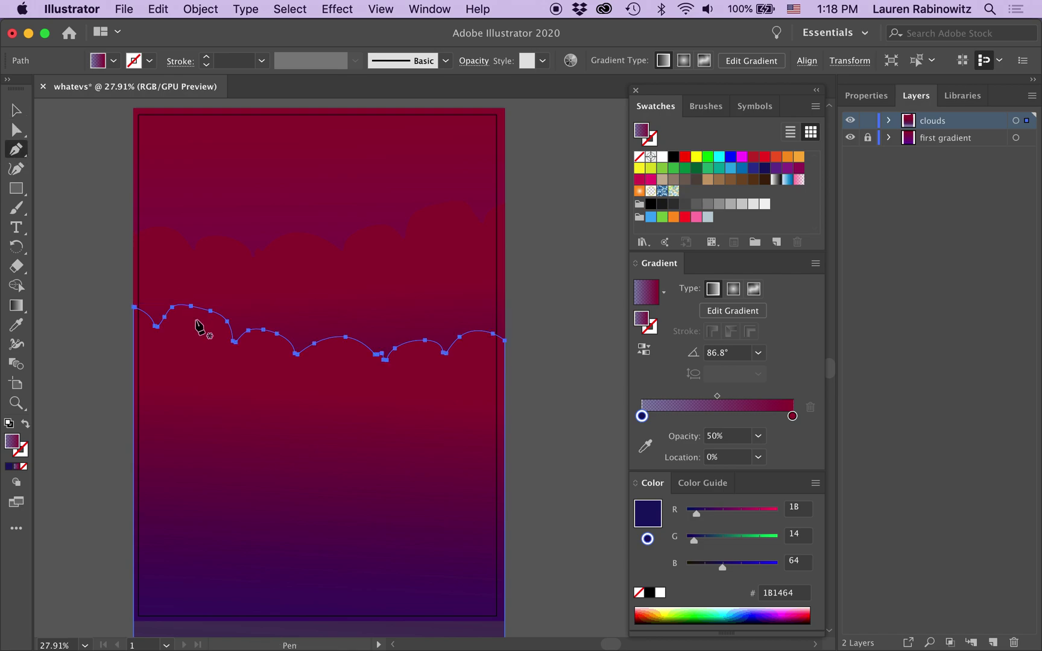
pyautogui.click(16, 149)
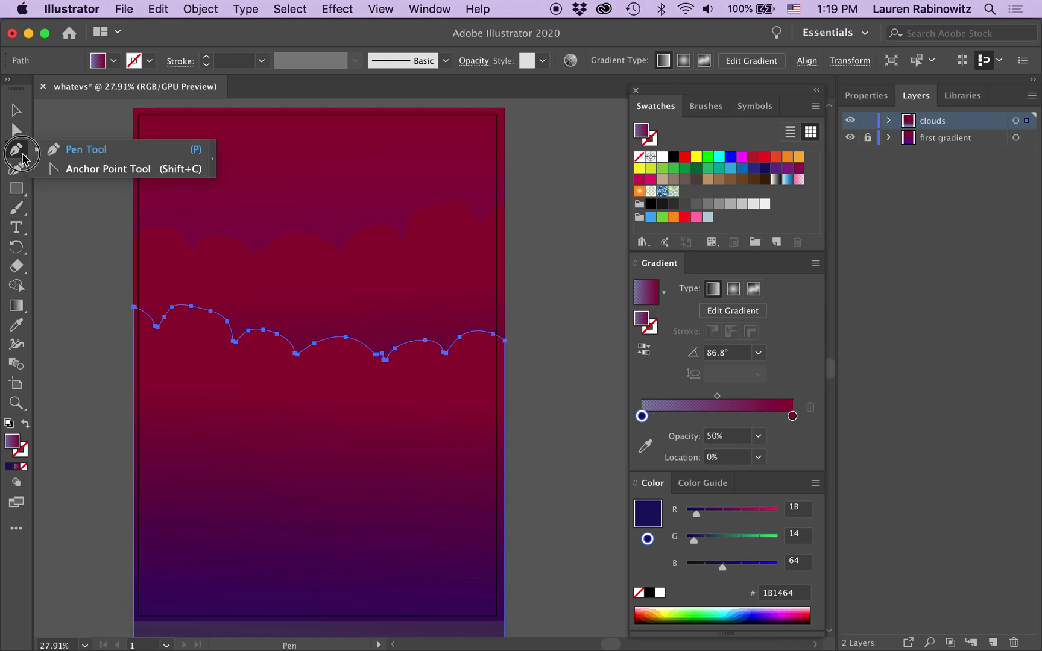
pyautogui.click(12, 211)
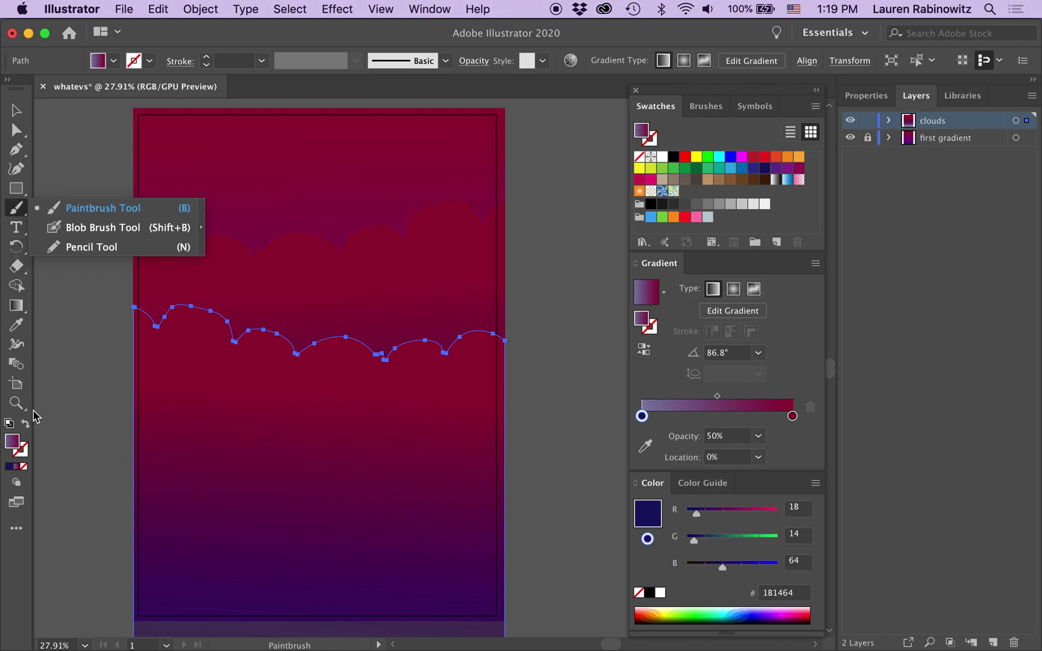
pyautogui.click(19, 529)
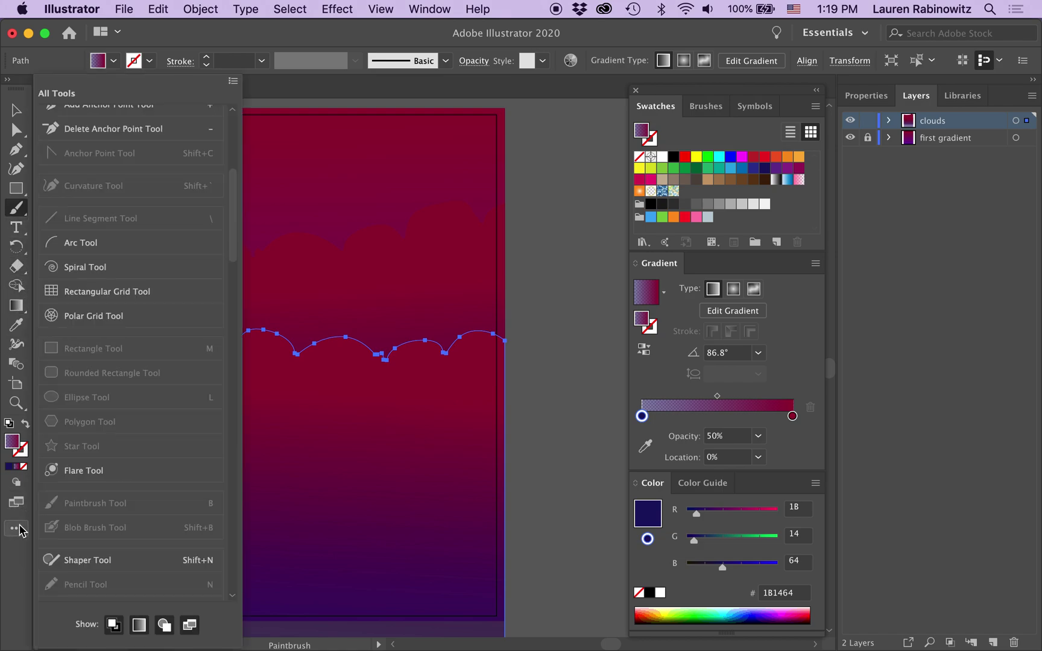
pyautogui.scroll(-5, 98, 558)
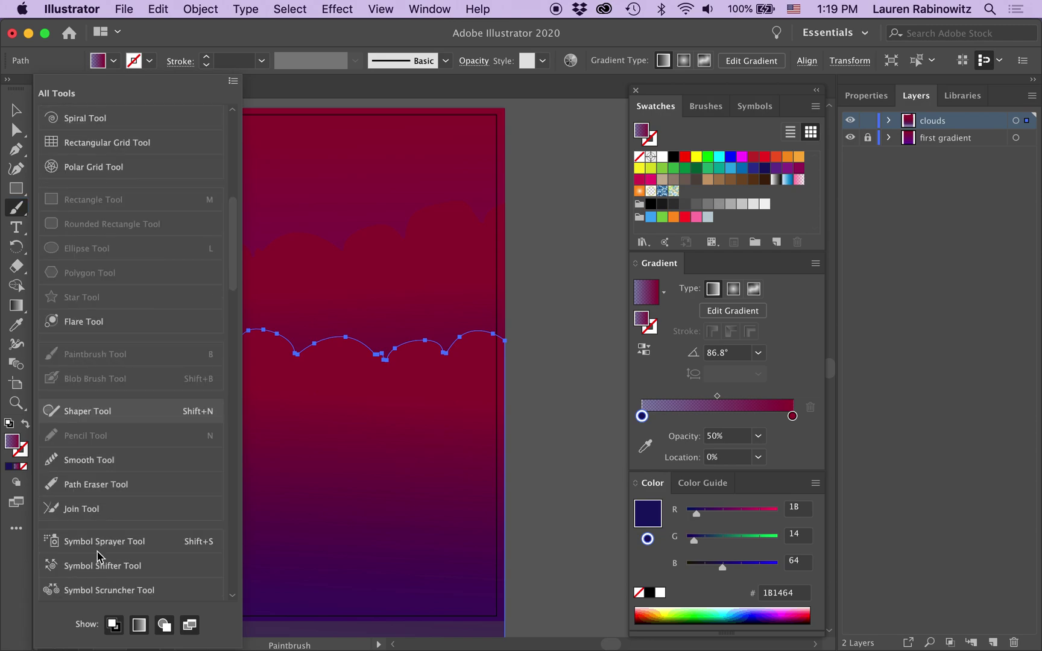
pyautogui.moveTo(65, 467)
pyautogui.mouseDown()
pyautogui.moveTo(36, 447)
pyautogui.moveTo(25, 386)
pyautogui.moveTo(17, 178)
pyautogui.moveTo(18, 210)
pyautogui.mouseUp()
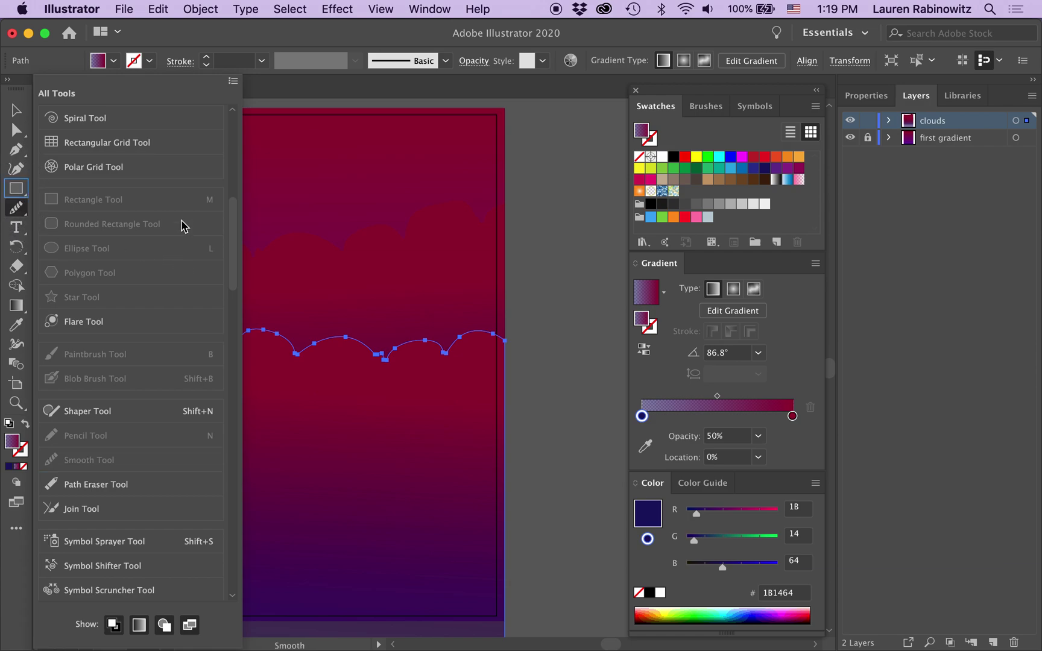
pyautogui.click(526, 310)
# Smooth the scalloped edge of the lower cloud shape with strokes along its bumps and dips.
pyautogui.moveTo(519, 346)
pyautogui.mouseDown()
pyautogui.moveTo(474, 334)
pyautogui.moveTo(444, 351)
pyautogui.moveTo(395, 355)
pyautogui.mouseUp()
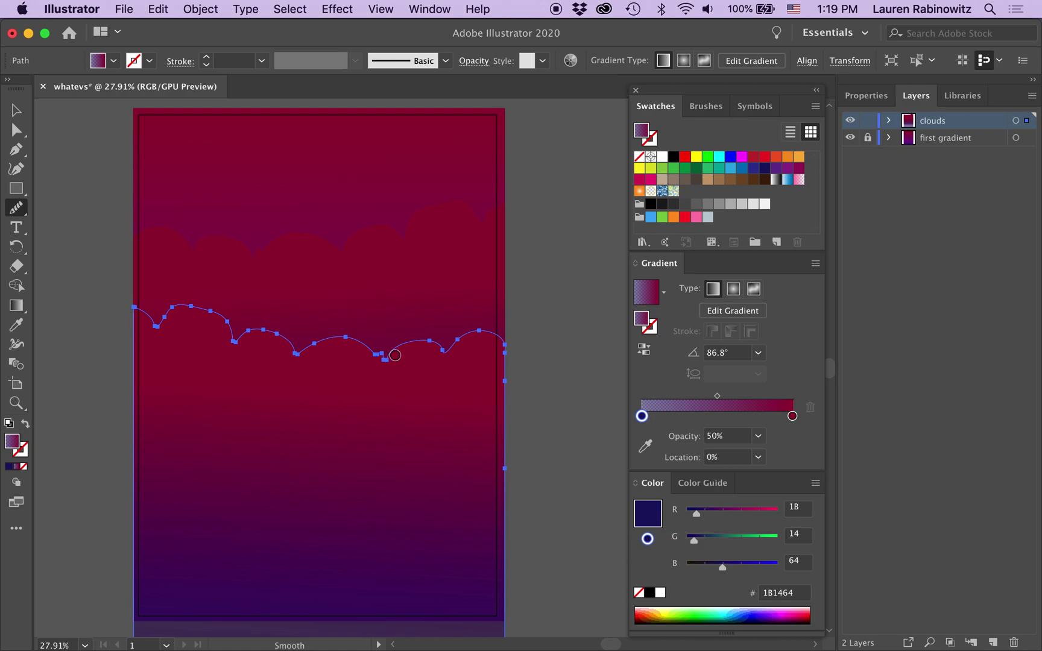
pyautogui.moveTo(305, 357)
pyautogui.mouseDown()
pyautogui.moveTo(296, 351)
pyautogui.moveTo(337, 342)
pyautogui.moveTo(377, 356)
pyautogui.mouseUp()
pyautogui.moveTo(242, 337); pyautogui.dragTo(286, 339)
pyautogui.moveTo(164, 314)
pyautogui.mouseDown()
pyautogui.moveTo(230, 325)
pyautogui.moveTo(224, 314)
pyautogui.moveTo(167, 309)
pyautogui.moveTo(240, 314)
pyautogui.mouseUp()
# Reshape the large scallop near the left end of the lower cloud edge by raising its right-hand anchor point slightly.
pyautogui.click(16, 129)
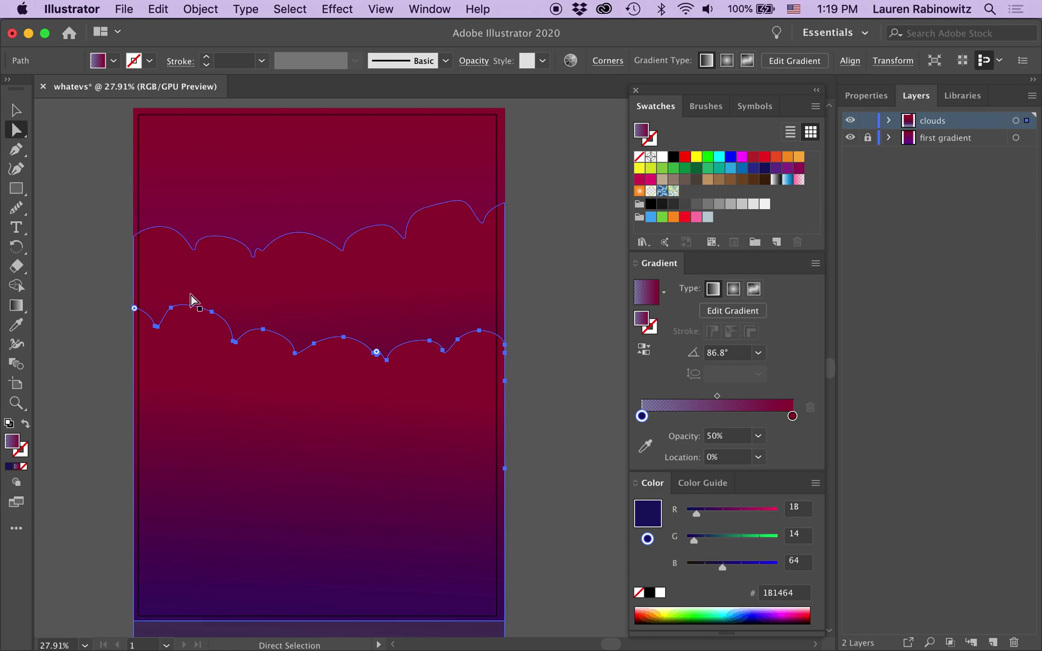
pyautogui.click(213, 313)
pyautogui.moveTo(215, 318); pyautogui.dragTo(216, 304)
pyautogui.click(171, 308)
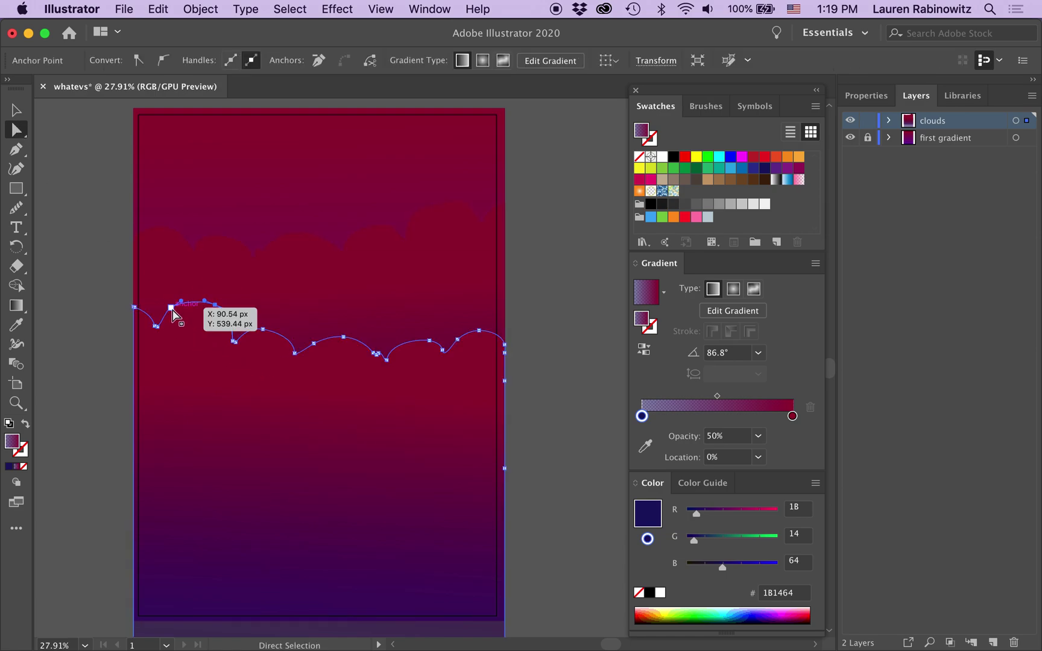